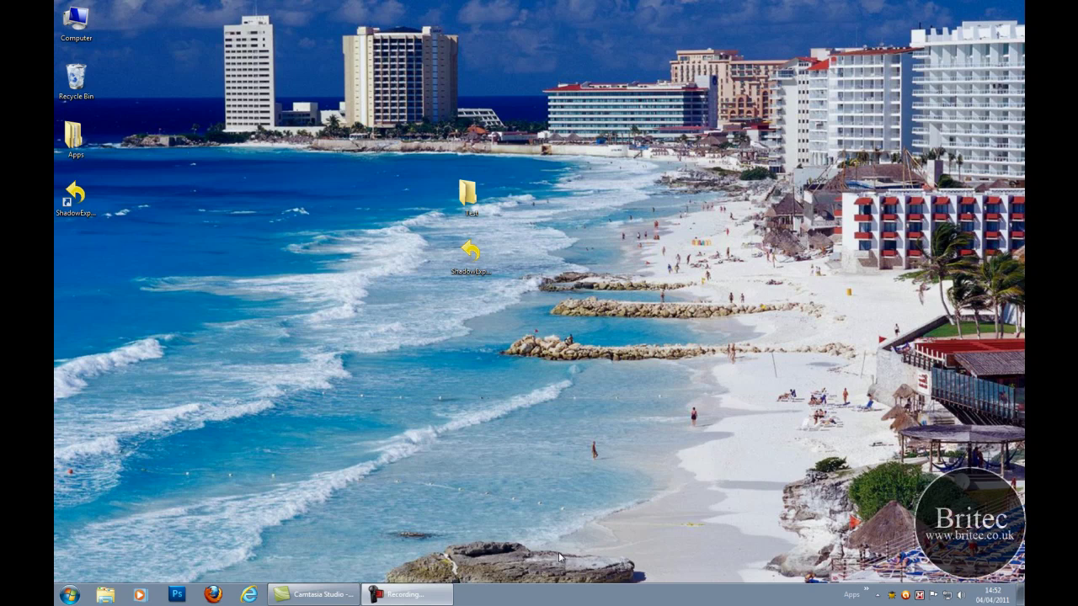
- Run the ShadowExplorer setup file despite the security warning and choose English
left_click(471, 278)
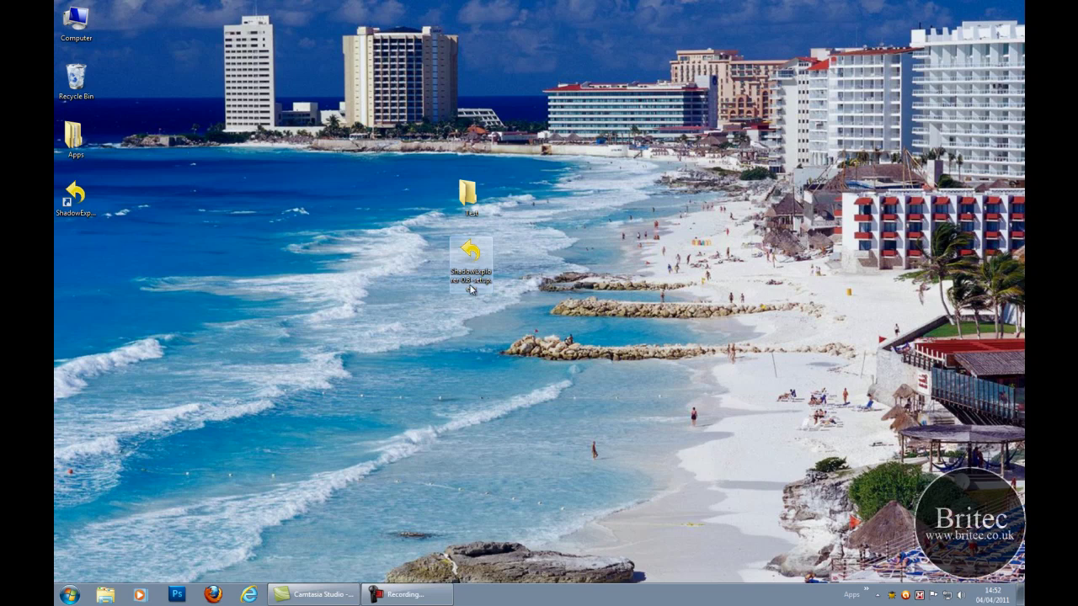
mouse_move(470, 289)
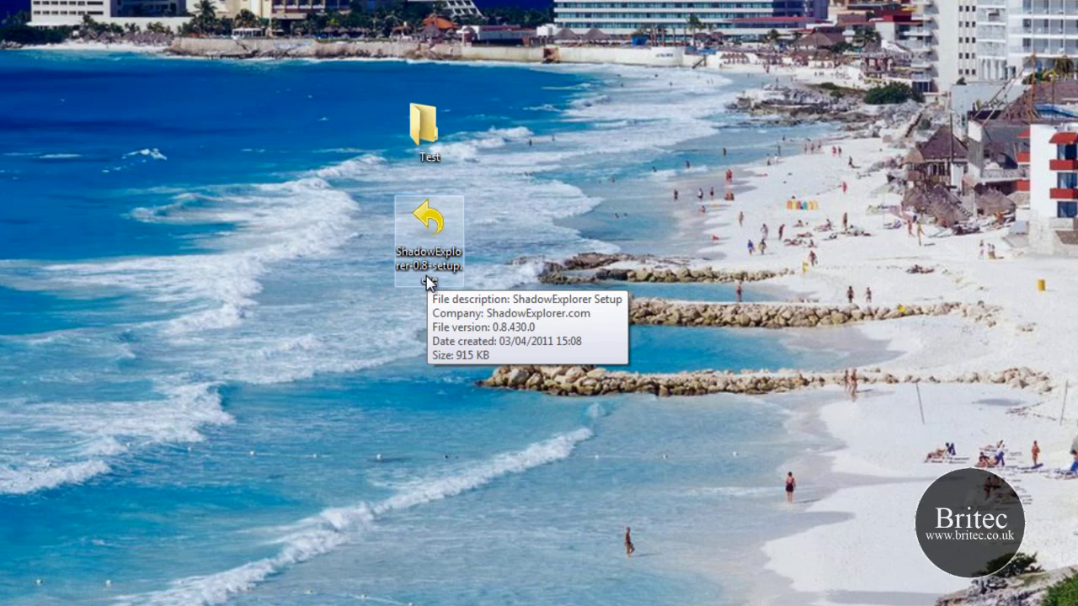
double_click(431, 226)
left_click(590, 317)
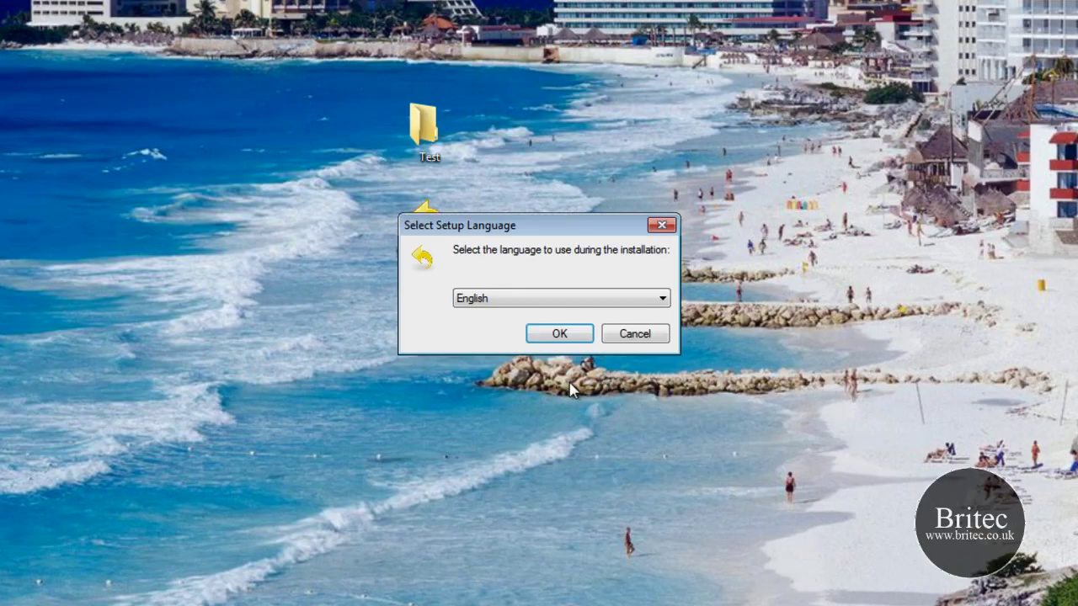
left_click(562, 336)
- Accept the license and install with default location, Start Menu folder and desktop icon, without launching
left_click(642, 445)
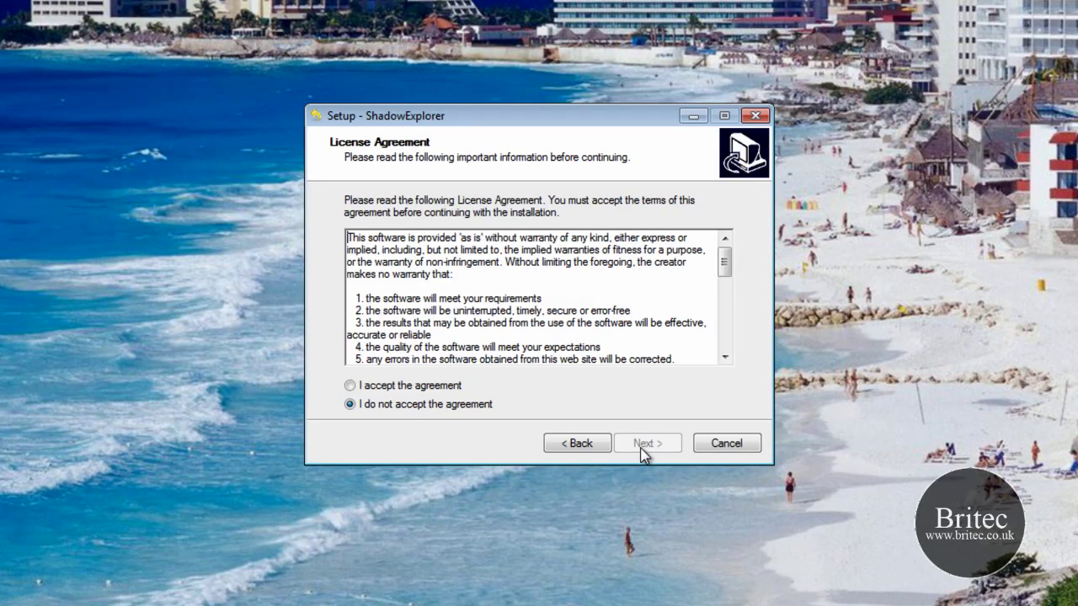
left_click(386, 387)
left_click(640, 444)
left_click(638, 441)
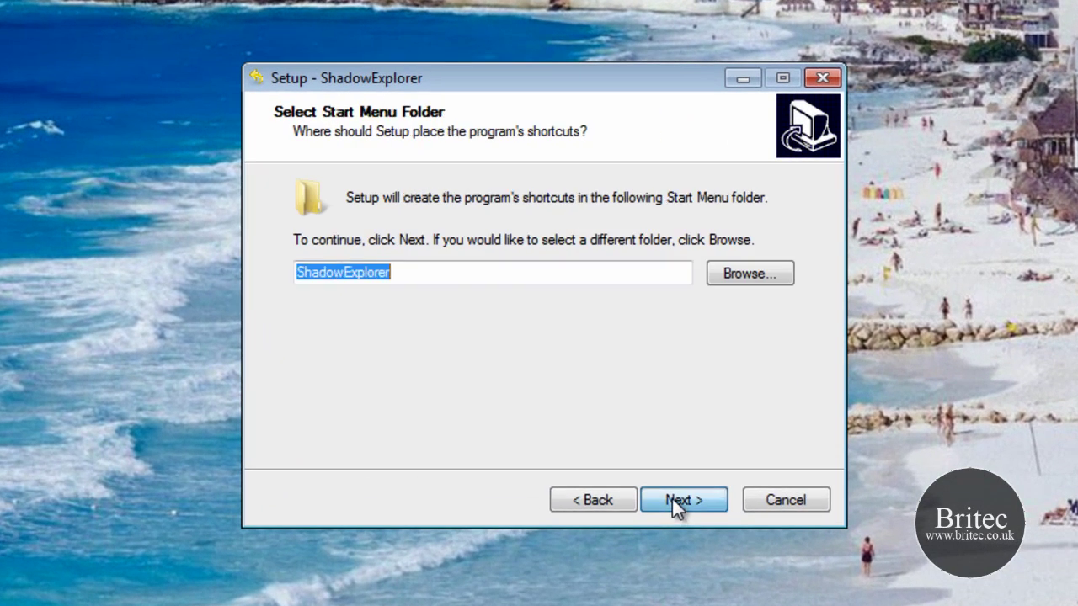
left_click(674, 503)
left_click(677, 504)
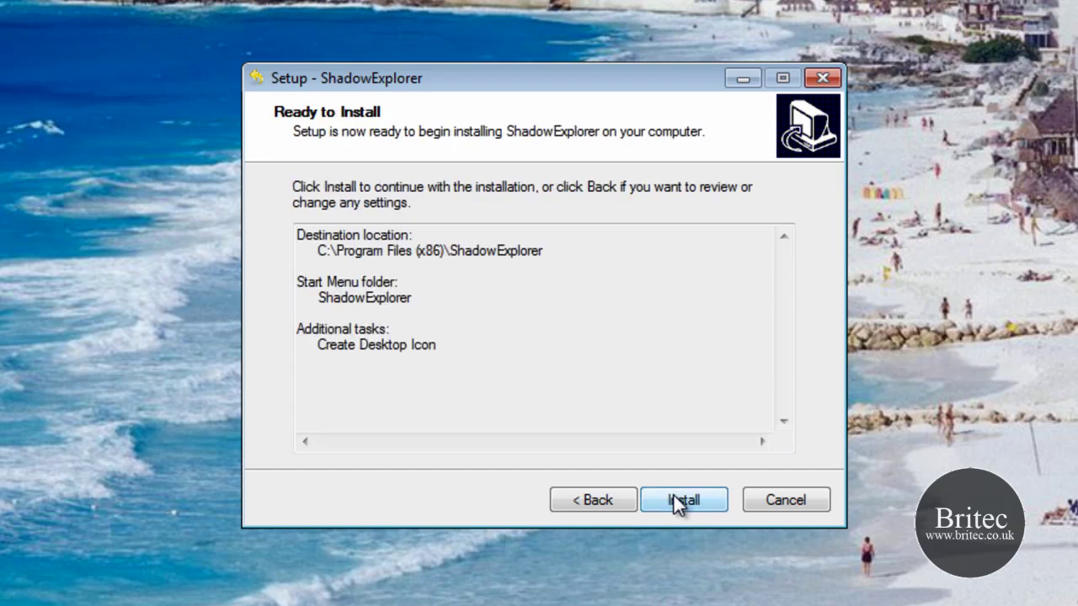
left_click(675, 499)
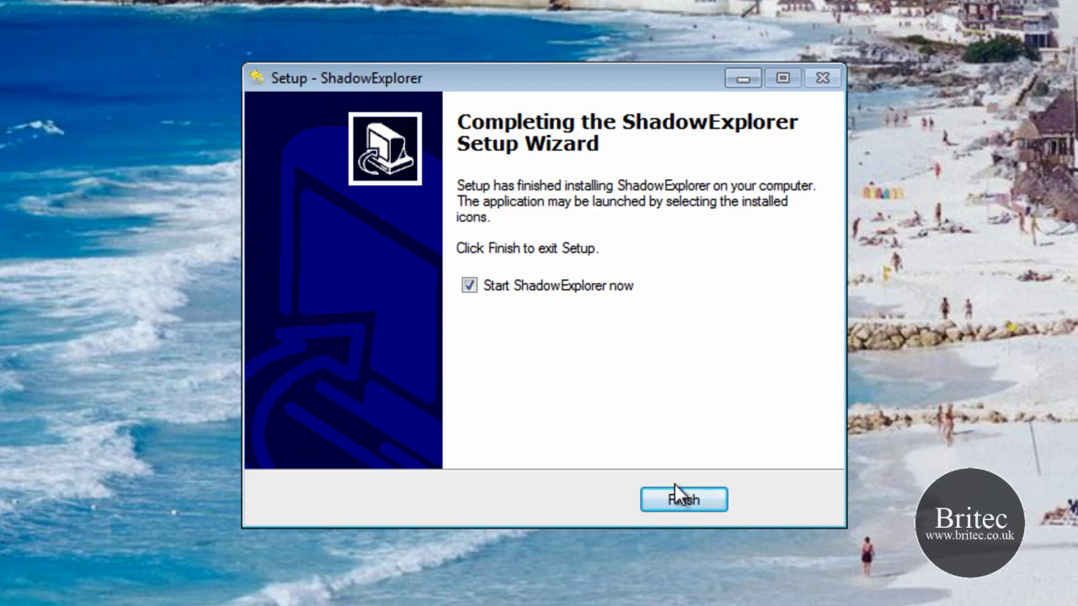
left_click(469, 286)
left_click(684, 500)
- Open the System Protection restore settings for Local Disk (C:) from Computer's properties
right_click(53, 57)
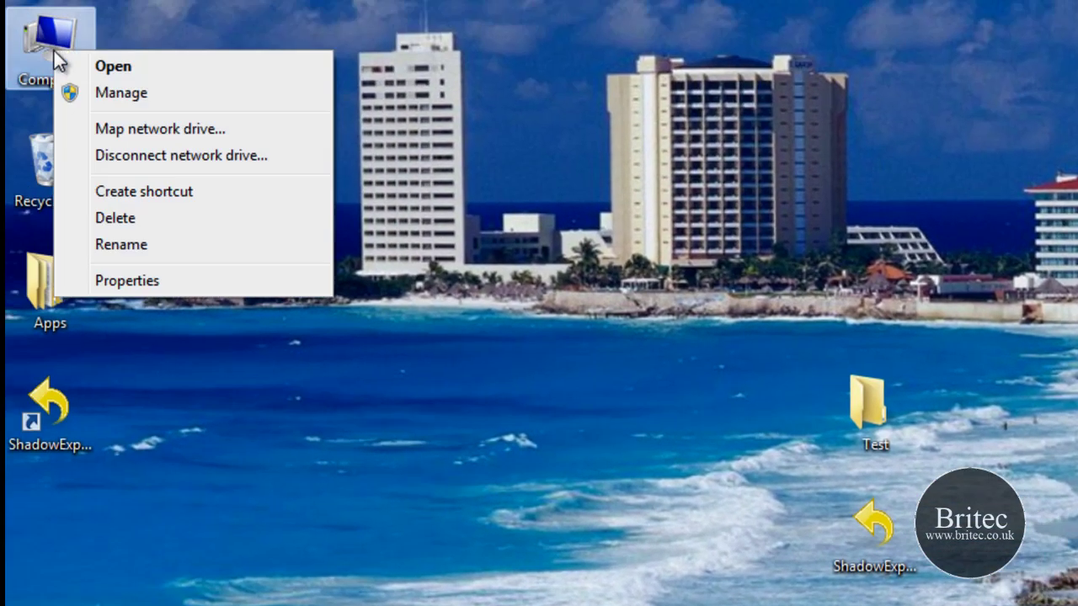
left_click(151, 276)
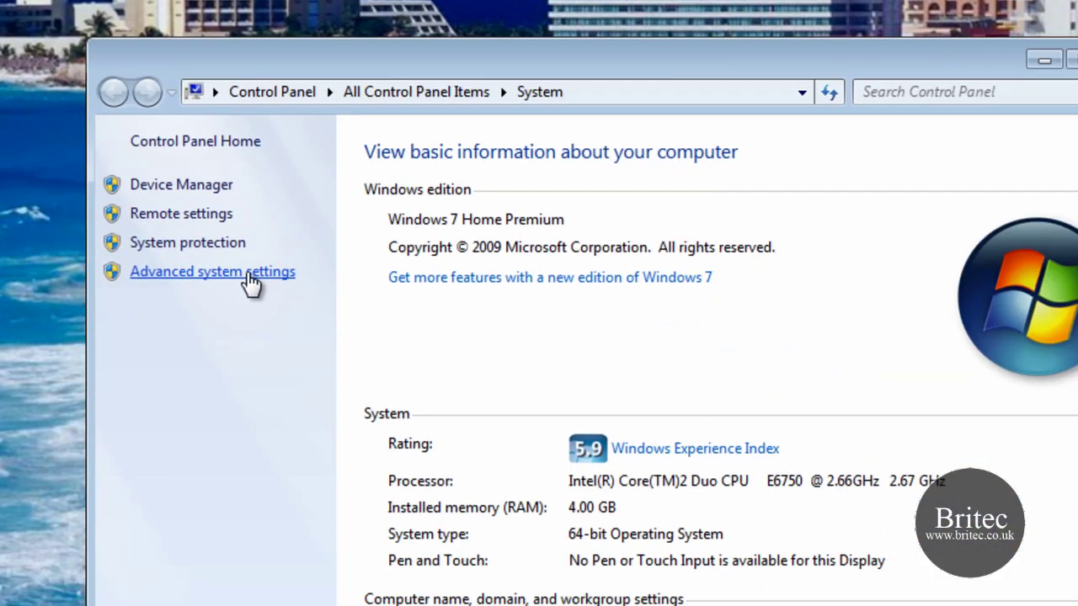
left_click(762, 500)
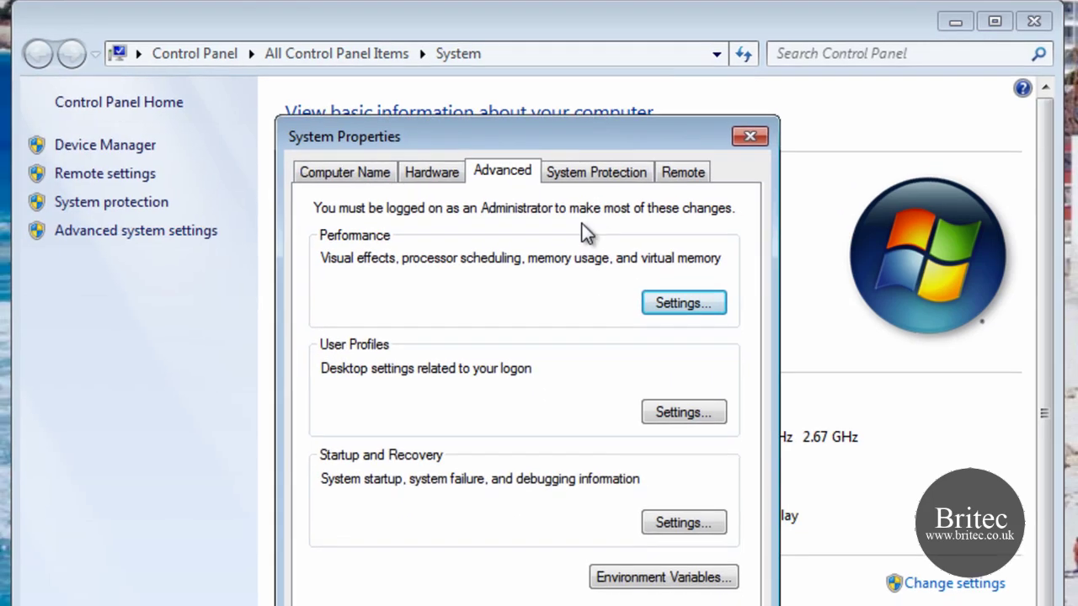
left_click(598, 176)
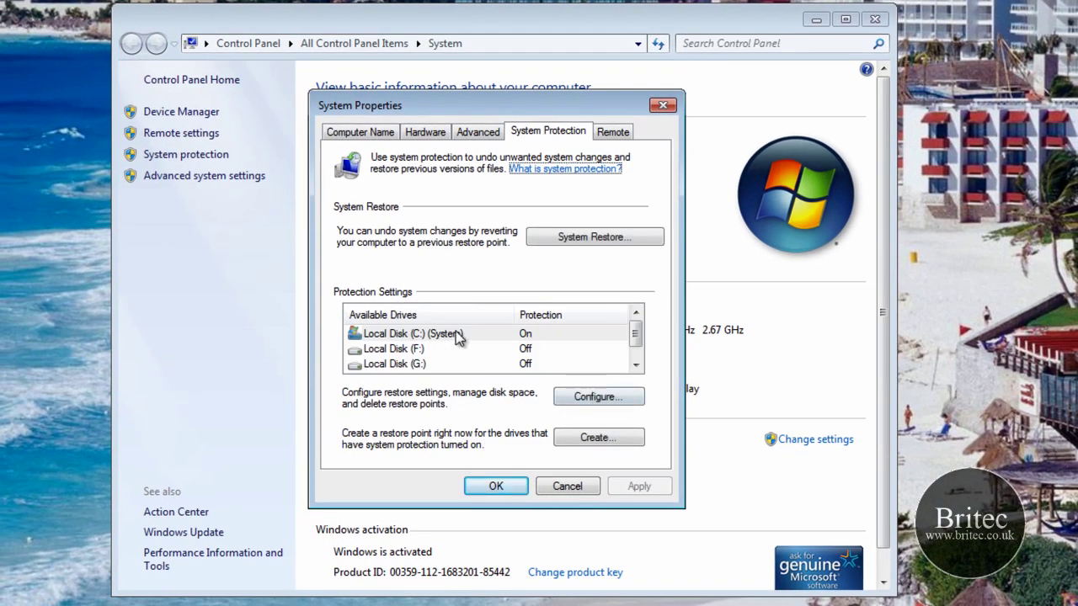
left_click(523, 336)
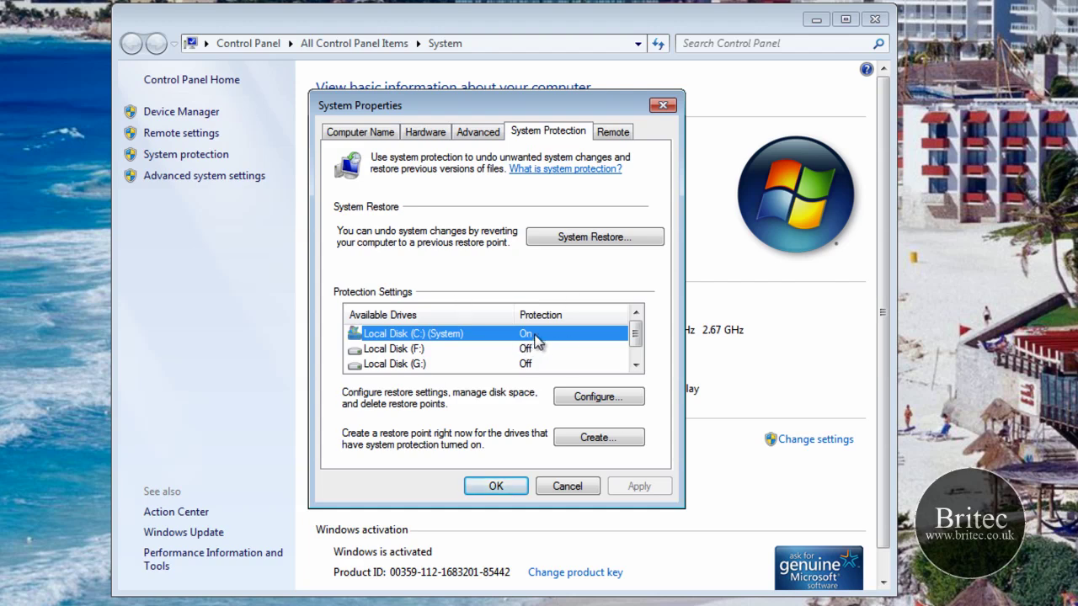
left_click(583, 400)
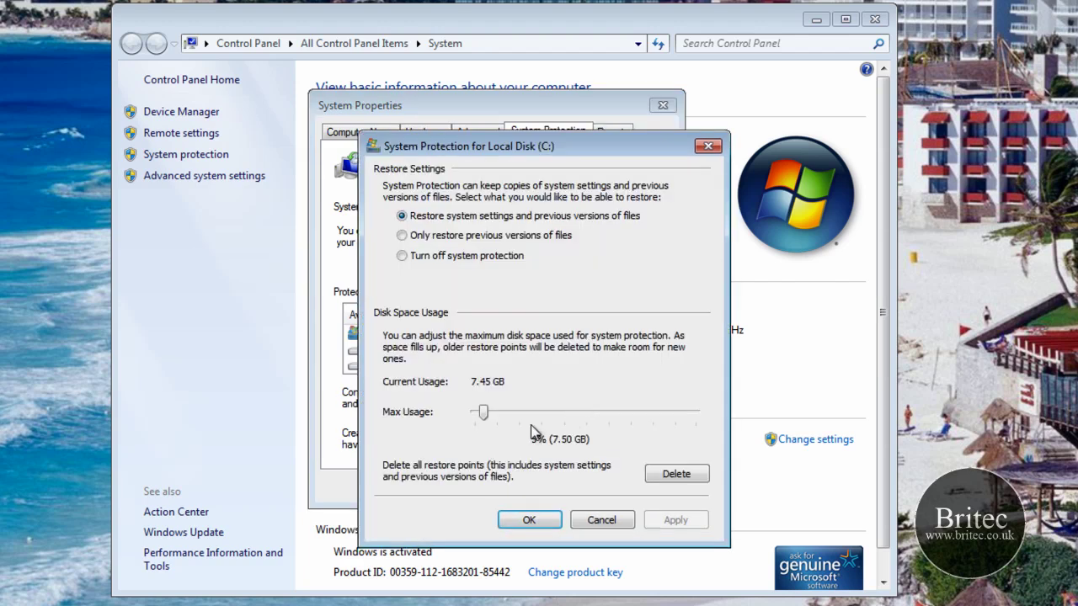
- Try raising C:'s maximum restore space to 17%, then cancel without saving
left_click_drag(526, 152, 499, 108)
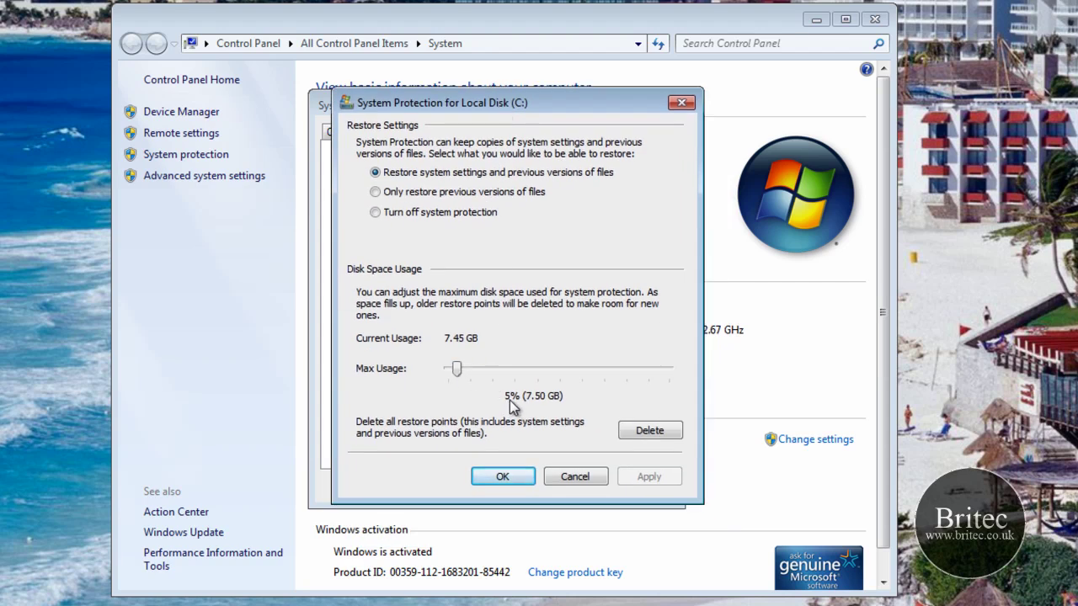
left_click_drag(457, 368, 487, 379)
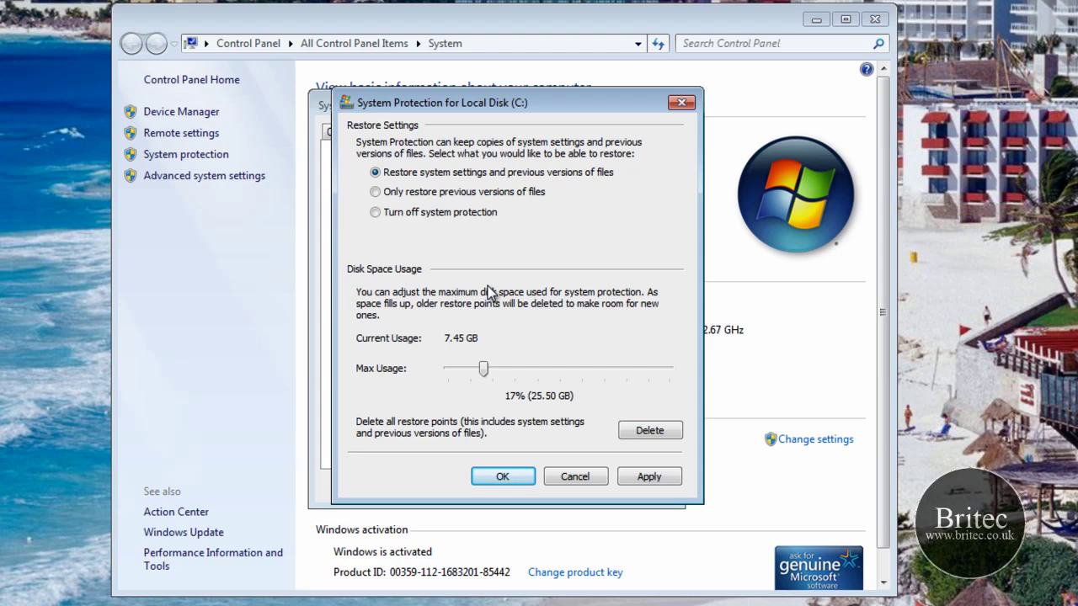
left_click(575, 477)
- Try 8% max usage with system settings restore for F:, cancel everything and close System
left_click(412, 348)
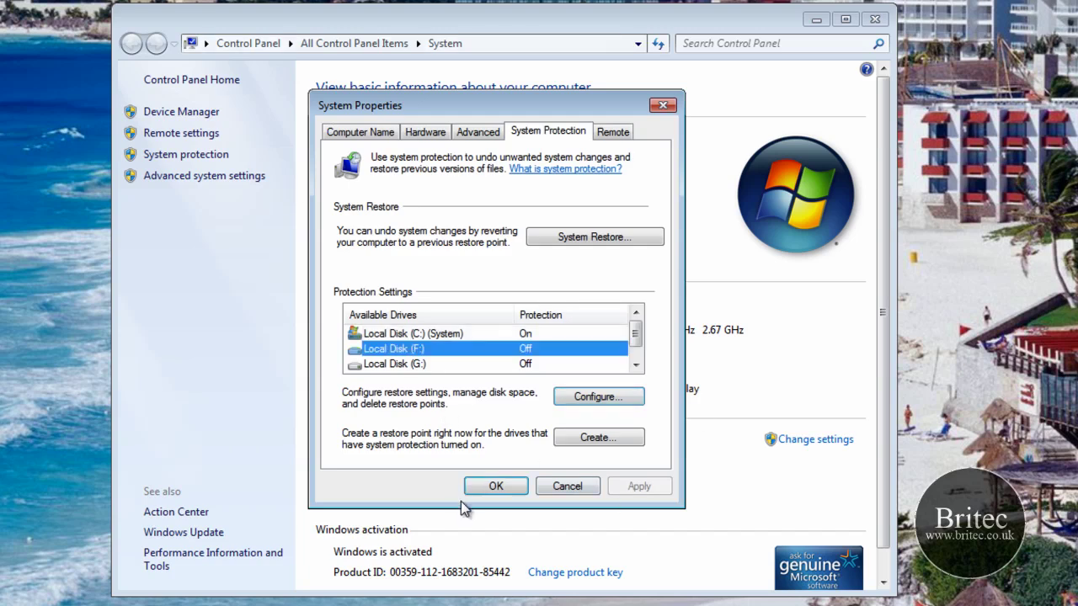
left_click(613, 401)
left_click_drag(475, 415, 493, 416)
left_click(406, 217)
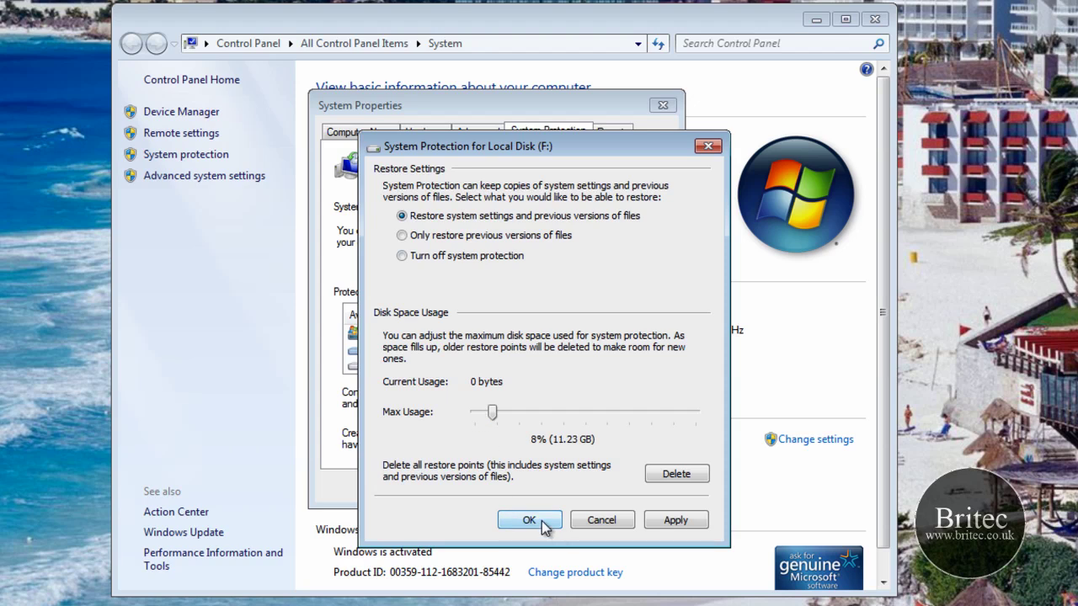
left_click(599, 522)
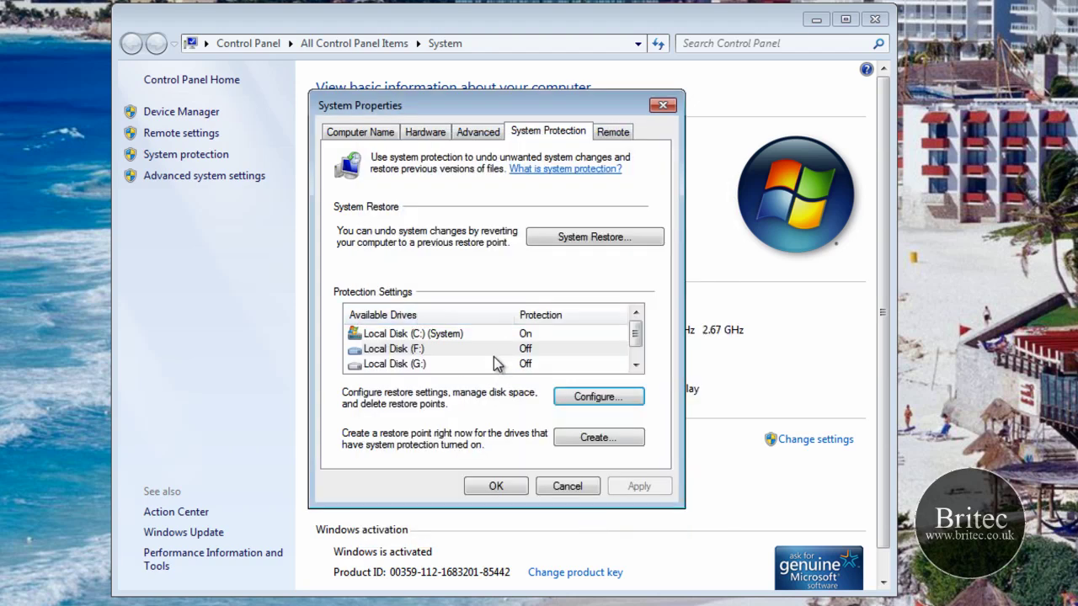
left_click(553, 490)
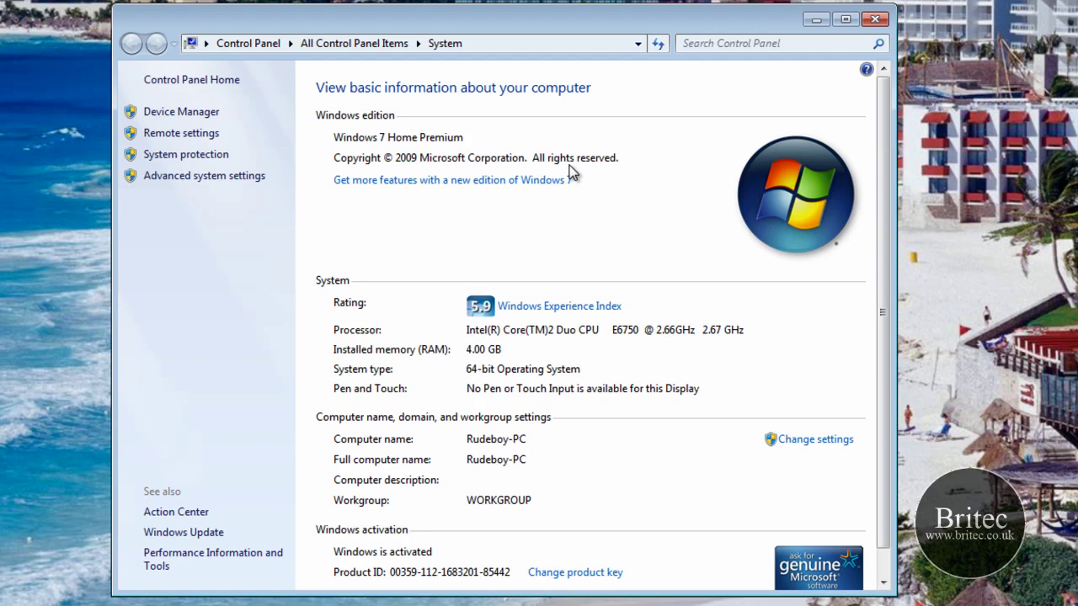
left_click(875, 18)
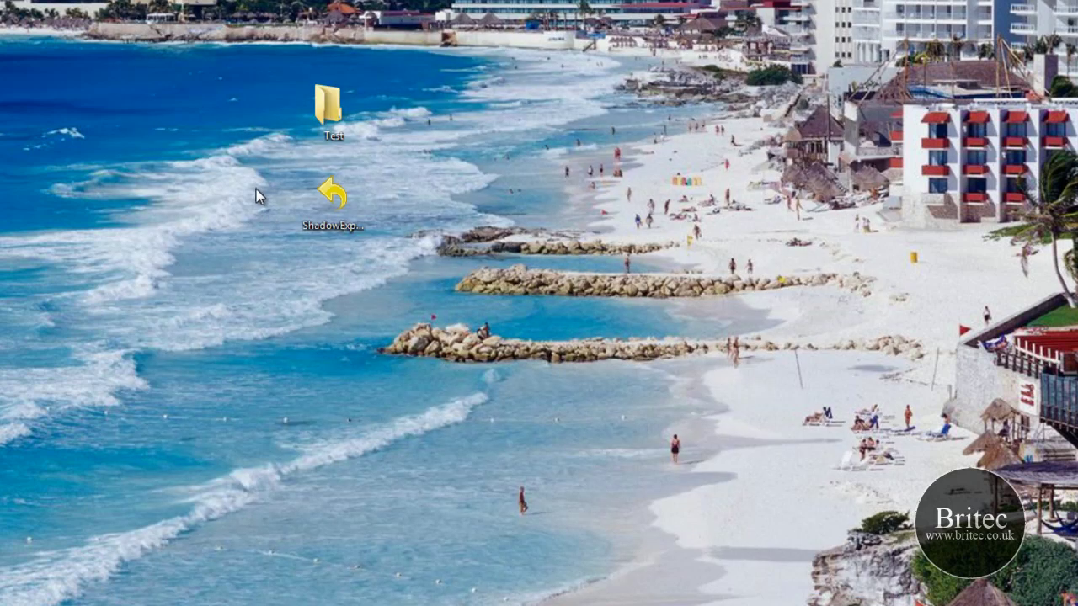
- Cancel the setup file warning and run the ShadowExplorer desktop shortcut as administrator
double_click(338, 220)
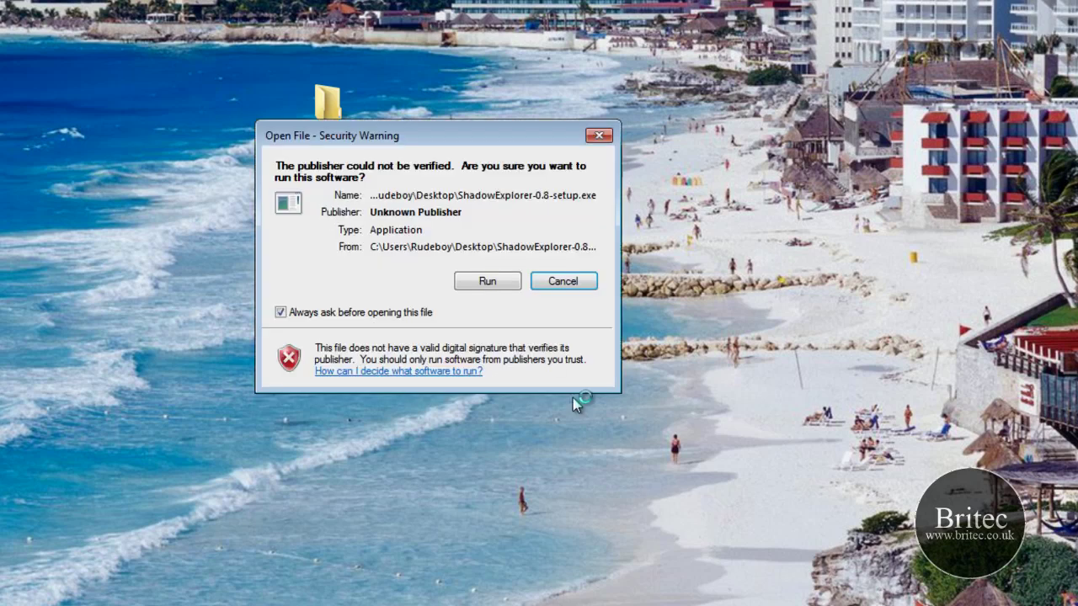
left_click(555, 283)
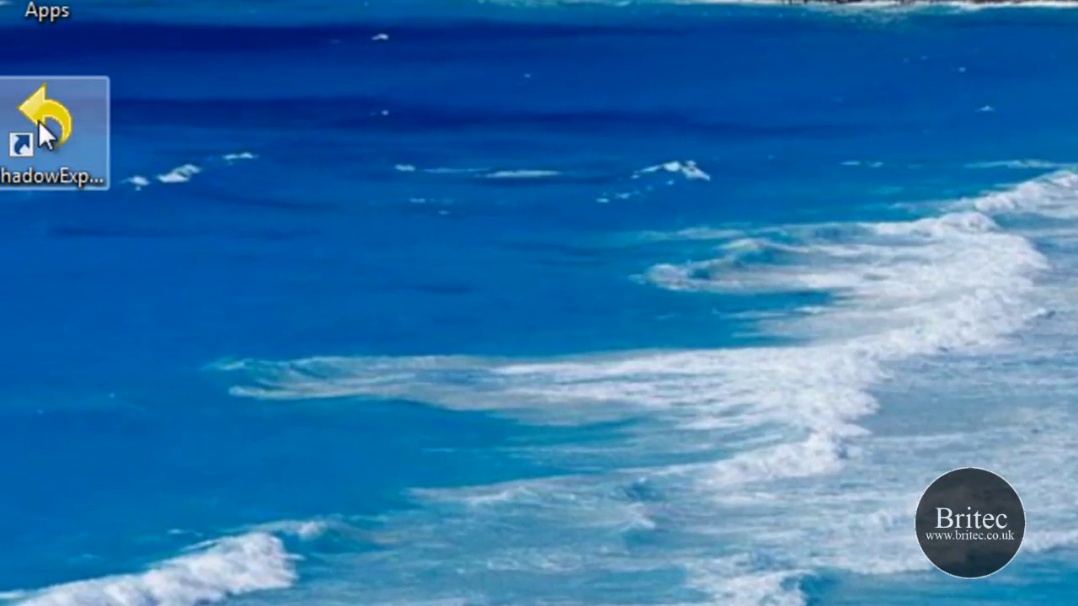
right_click(55, 103)
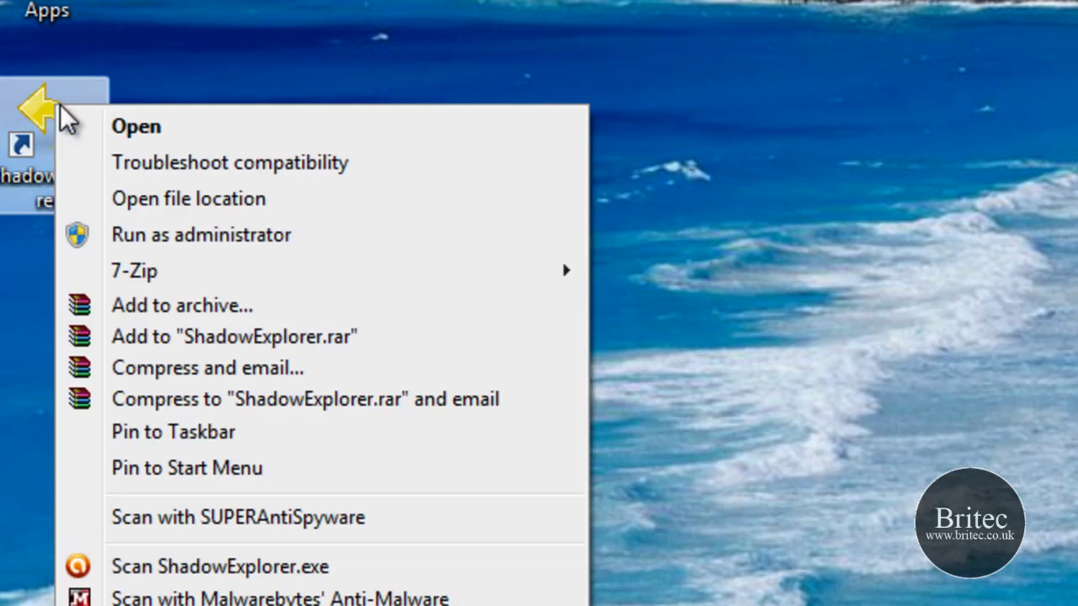
left_click(215, 235)
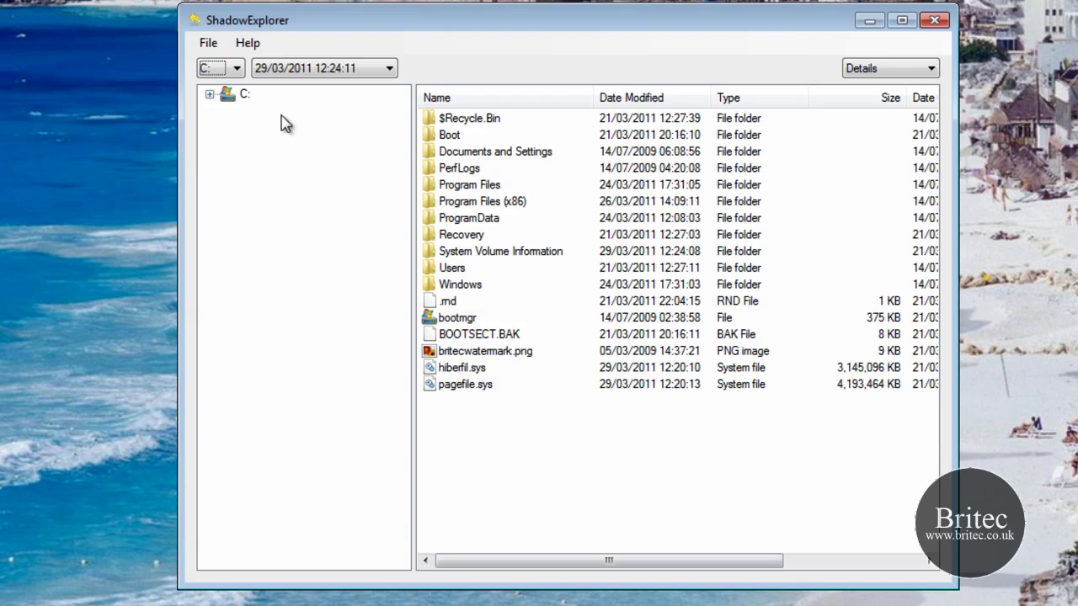
- Keep drive C: and the 29/03/2011 12:24:11 snapshot selected in ShadowExplorer
left_click(388, 69)
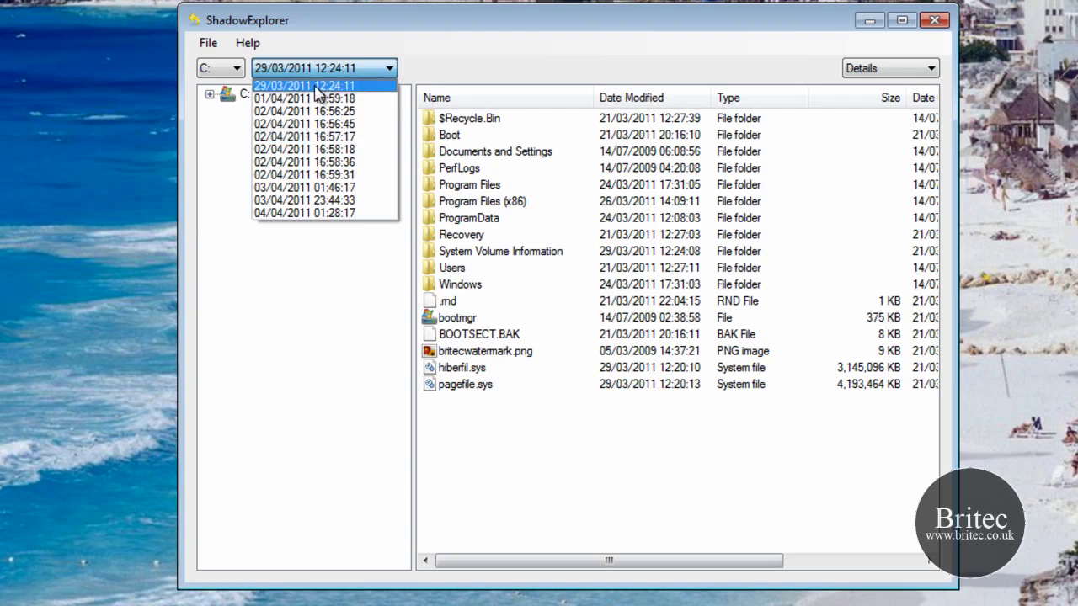
left_click(428, 66)
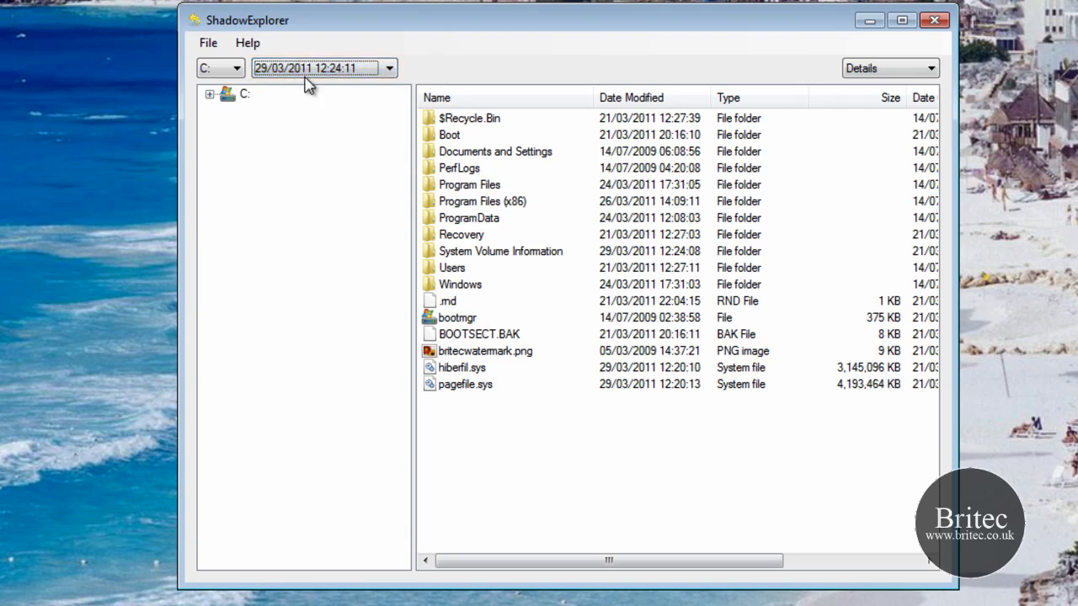
left_click(234, 69)
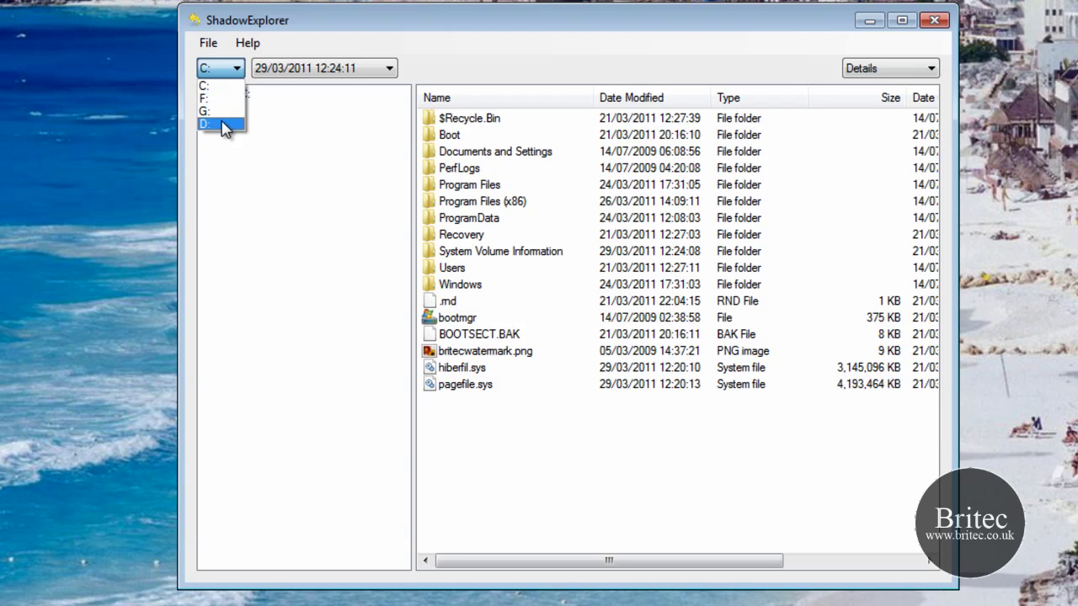
left_click(224, 86)
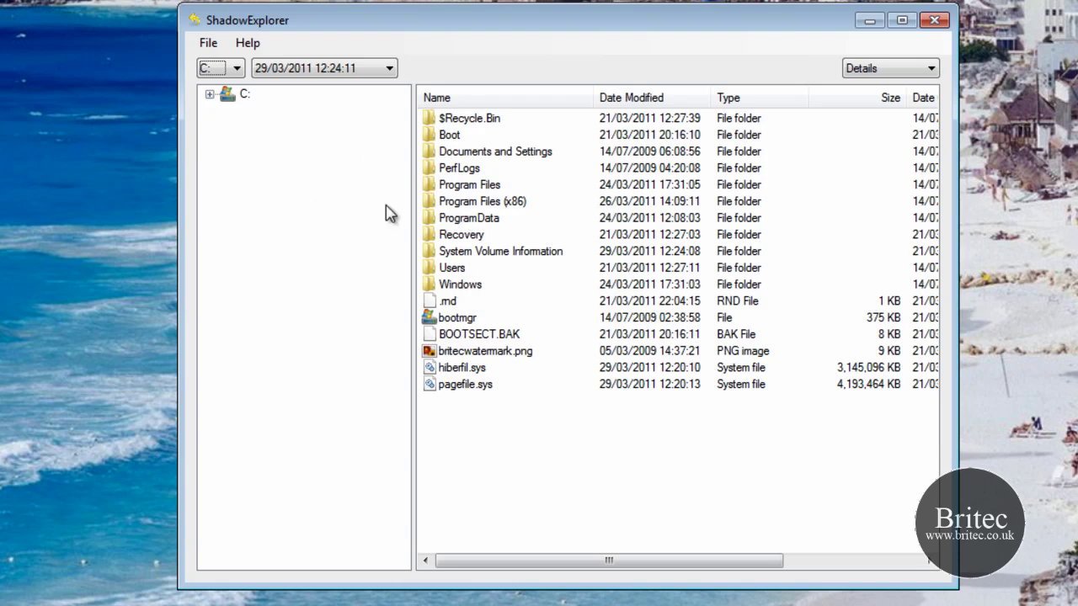
left_click(313, 70)
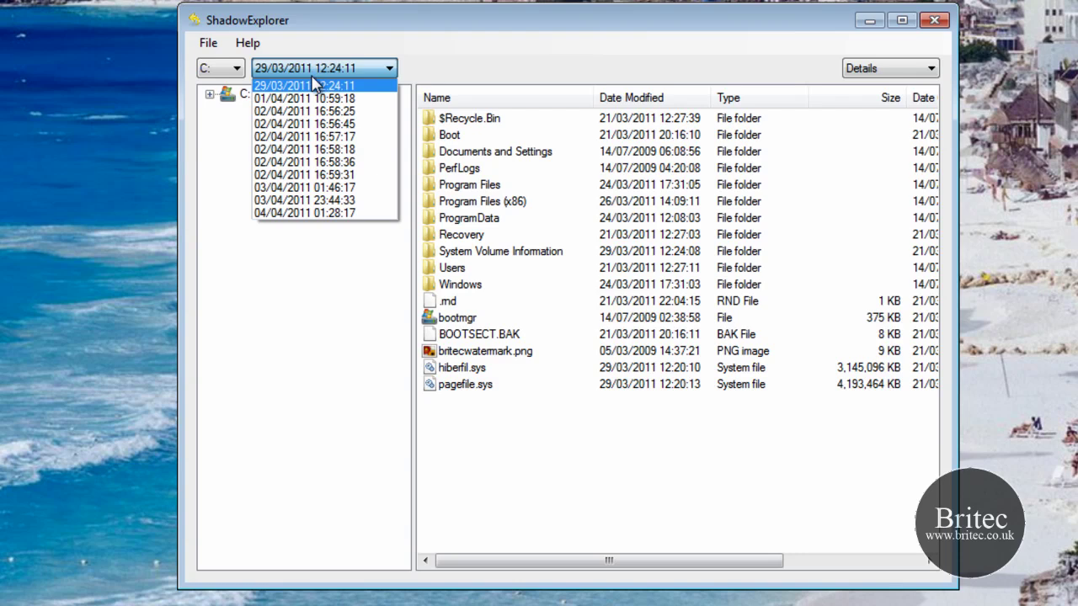
left_click(315, 87)
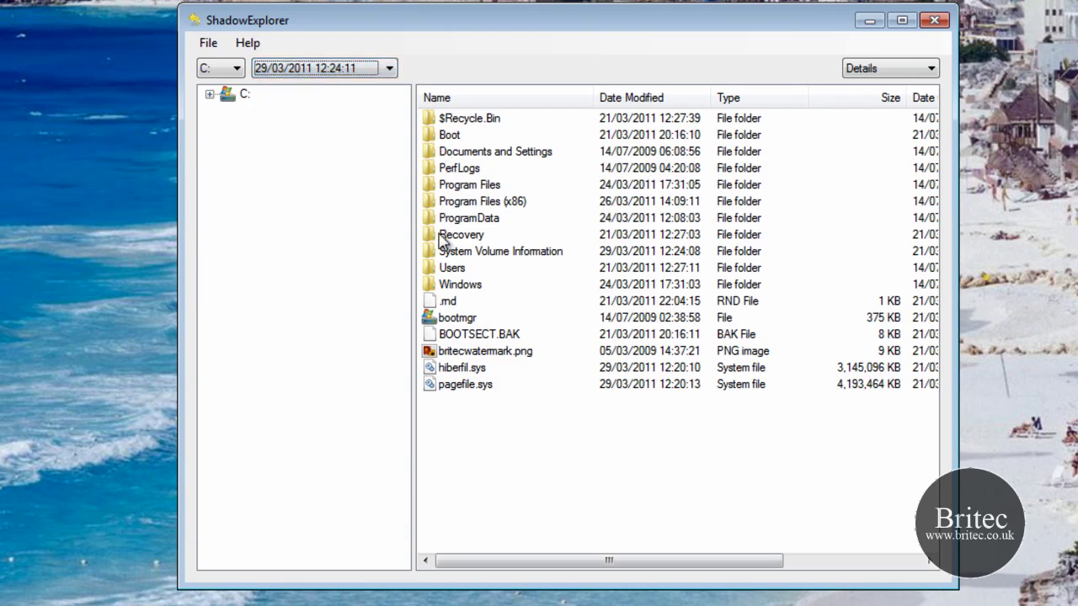
- Browse Users > user profile > Desktop and select cargo_117.zip
double_click(445, 268)
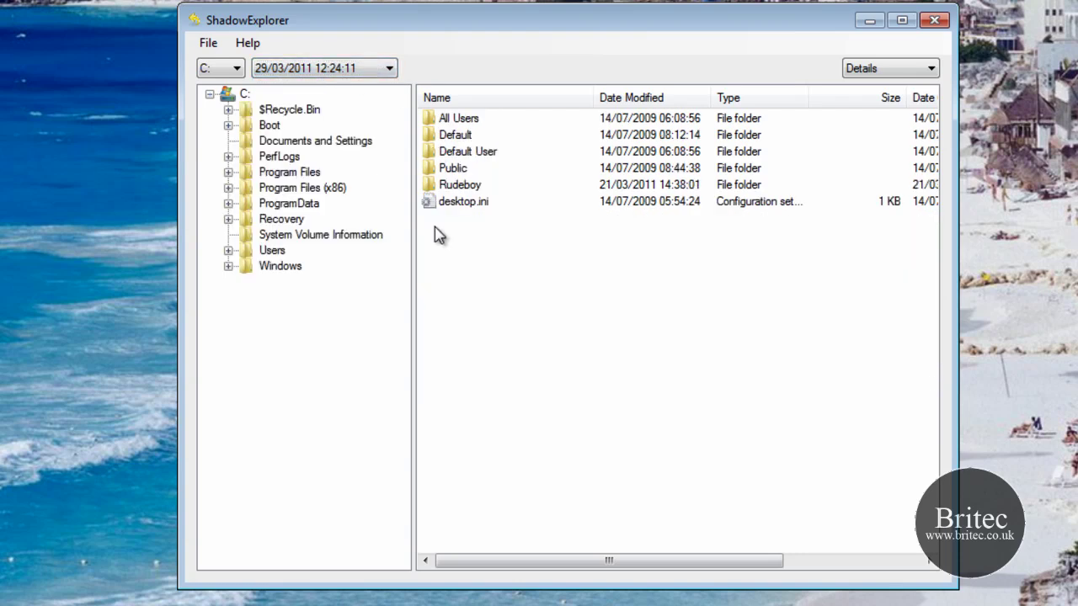
double_click(455, 185)
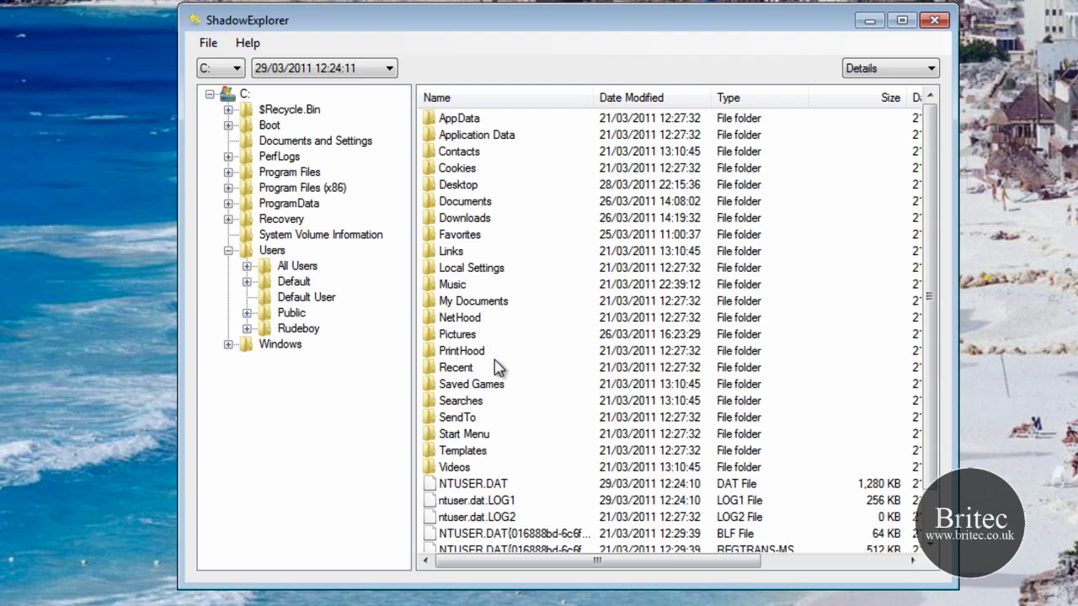
double_click(455, 185)
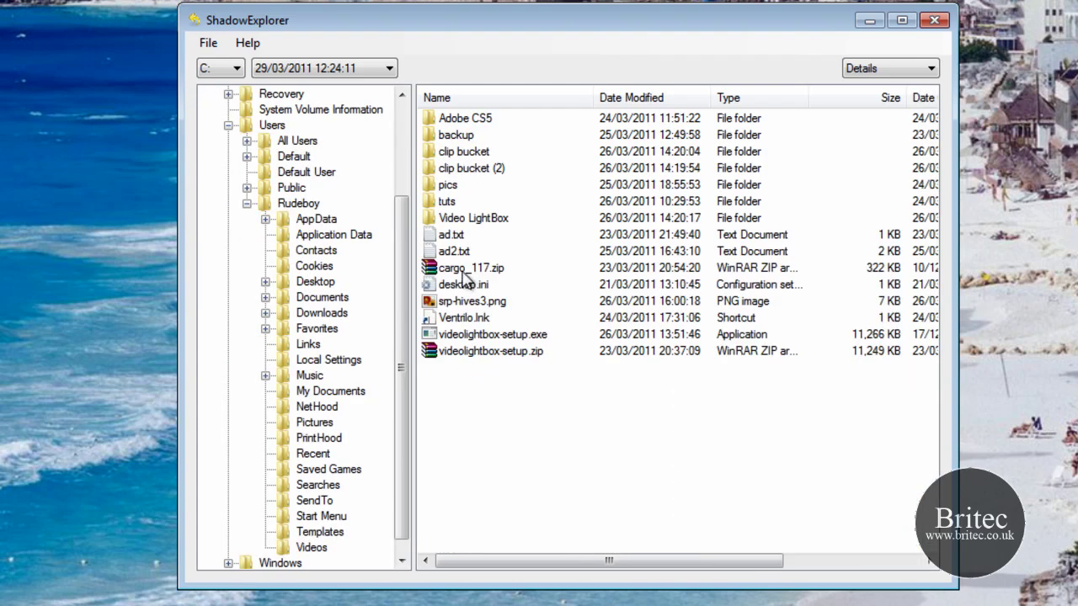
left_click(462, 271)
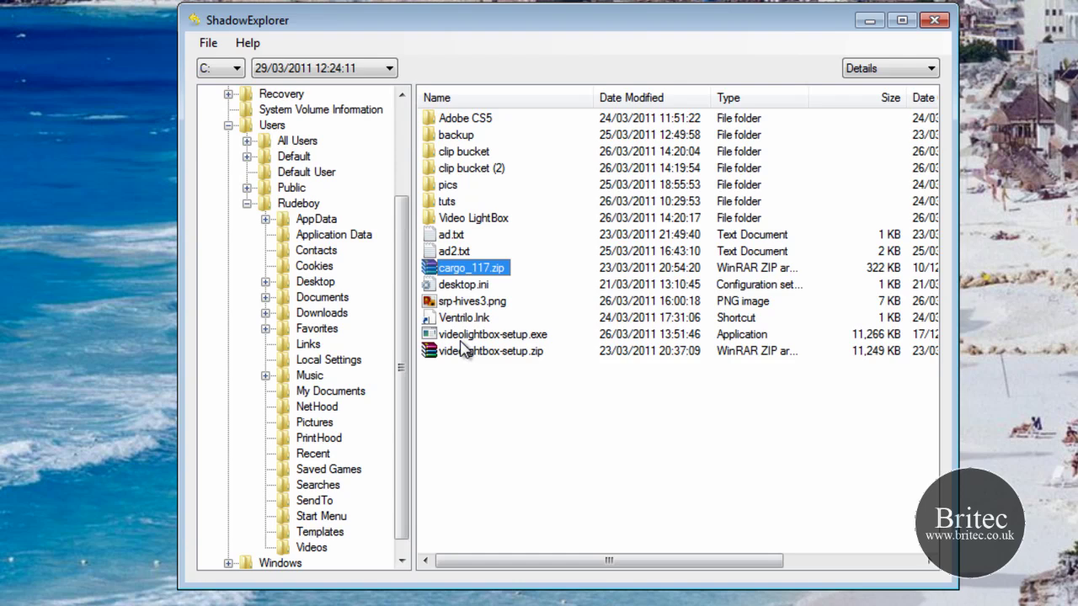
- Export cargo_117.zip from the snapshot into the desktop Test folder
right_click(477, 271)
left_click(539, 278)
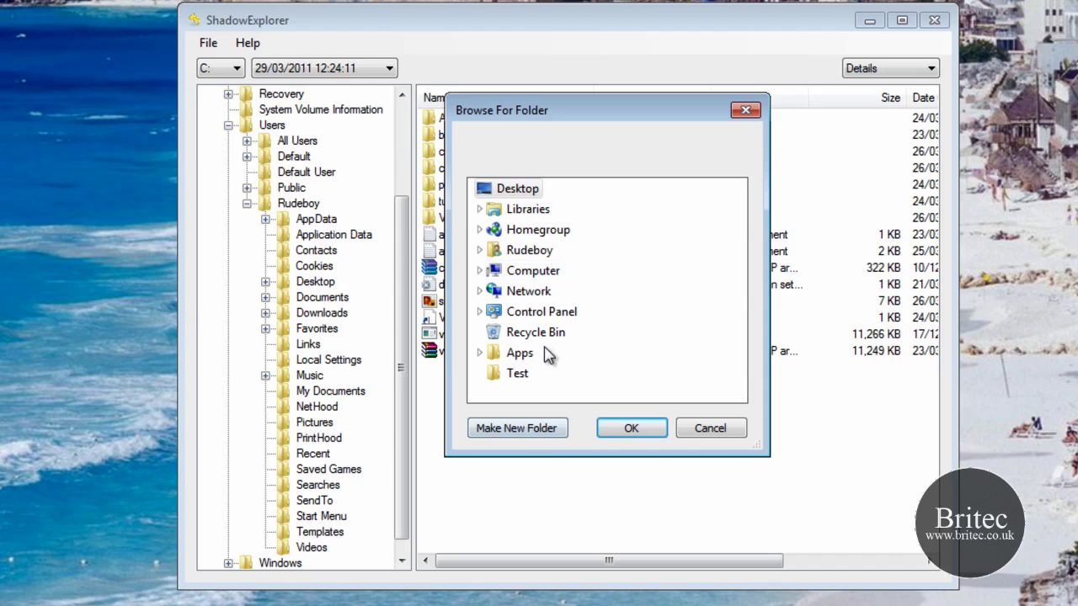
left_click(517, 373)
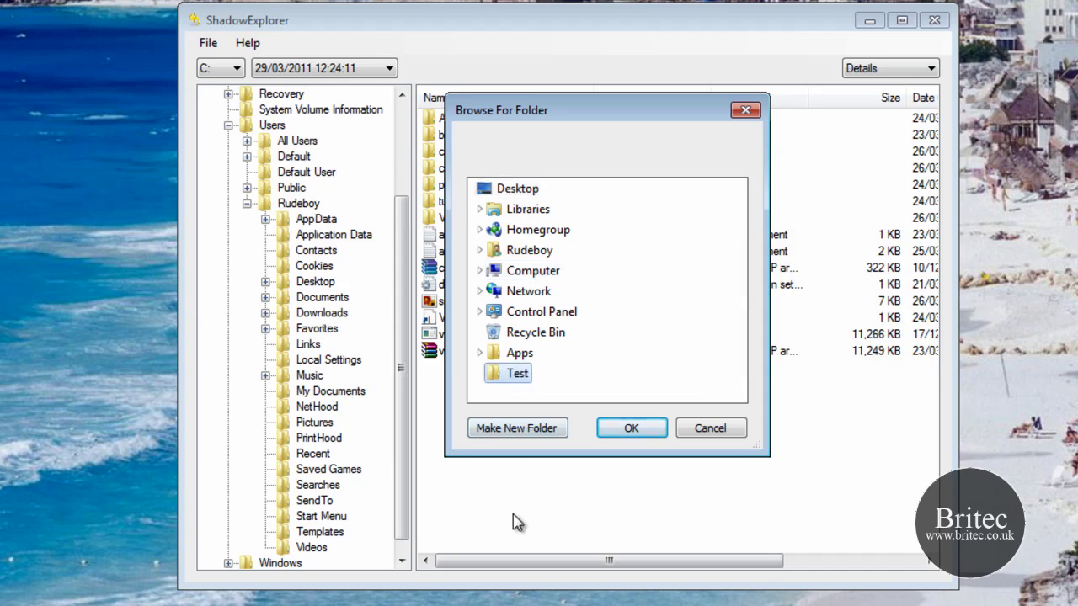
left_click(628, 428)
left_click_drag(824, 27, 820, 159)
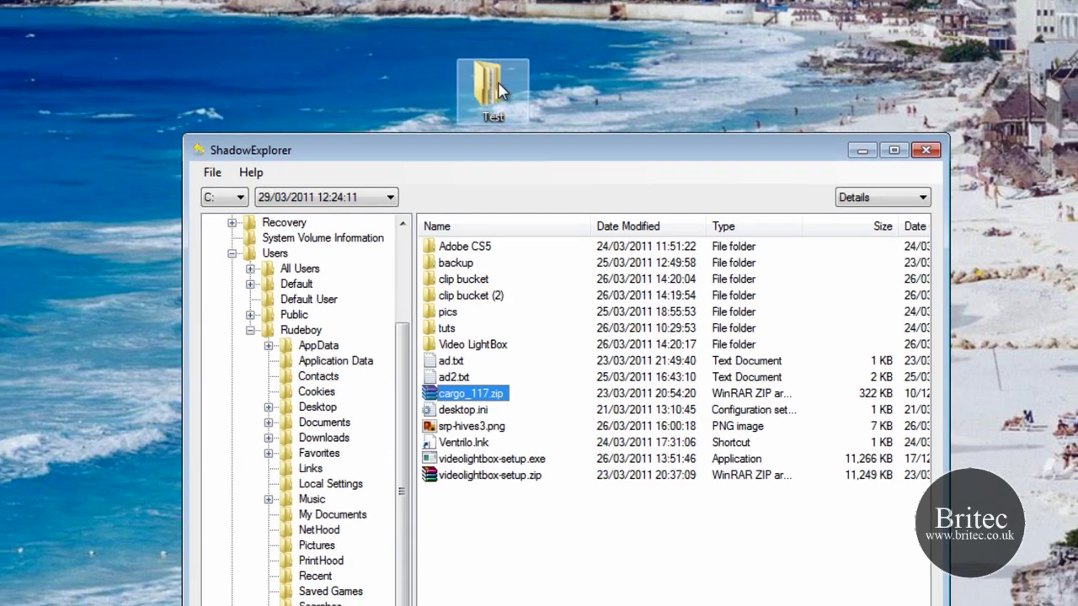
- Open the desktop Test folder to check for cargo_117.zip, then close it
double_click(493, 84)
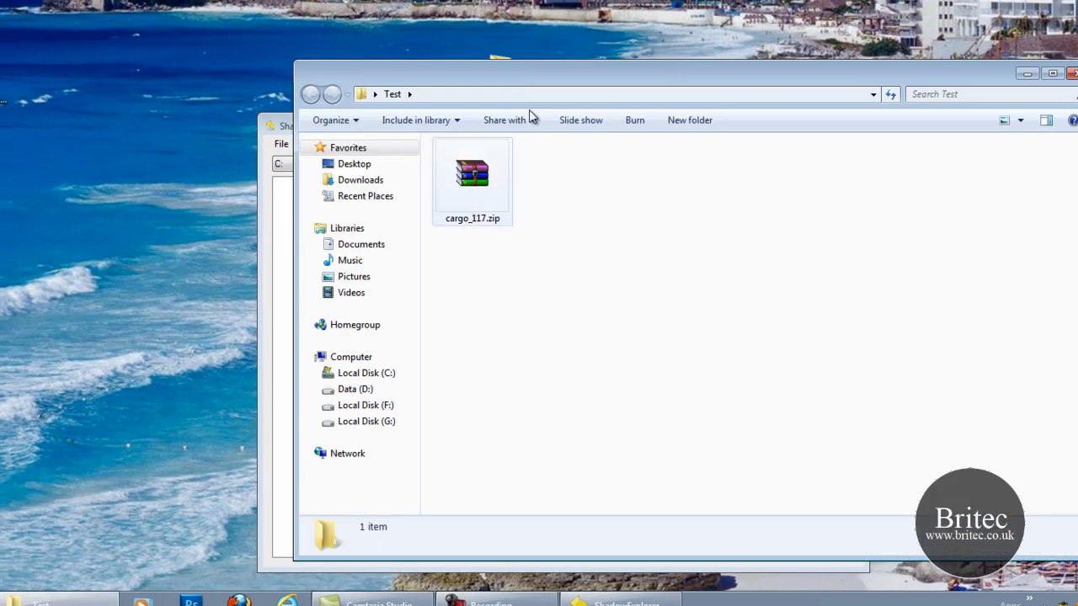
left_click_drag(568, 79, 549, 60)
left_click_drag(581, 53, 554, 88)
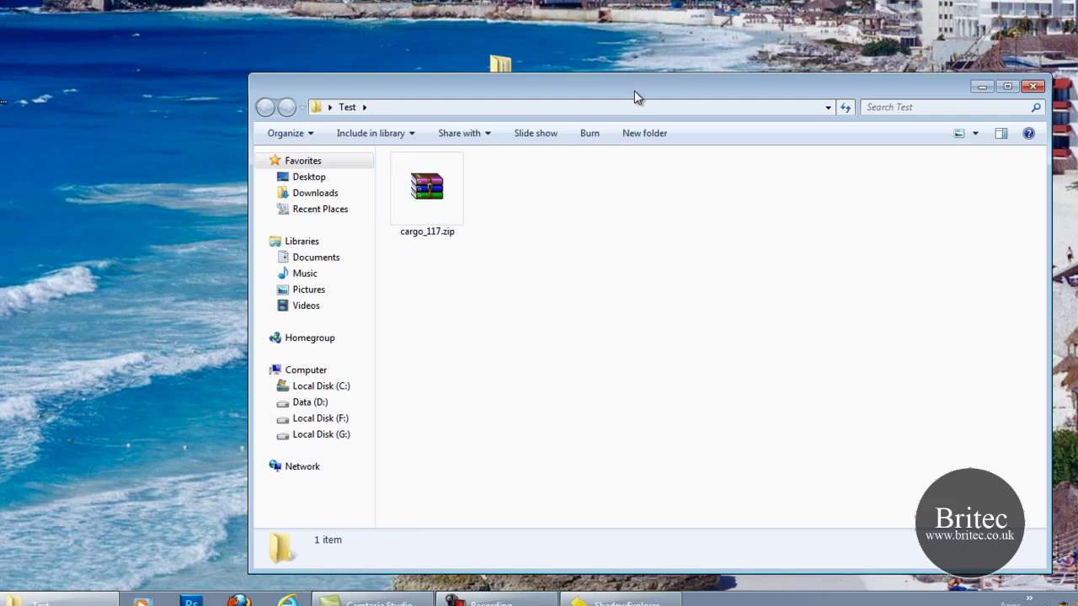
left_click_drag(639, 91, 649, 87)
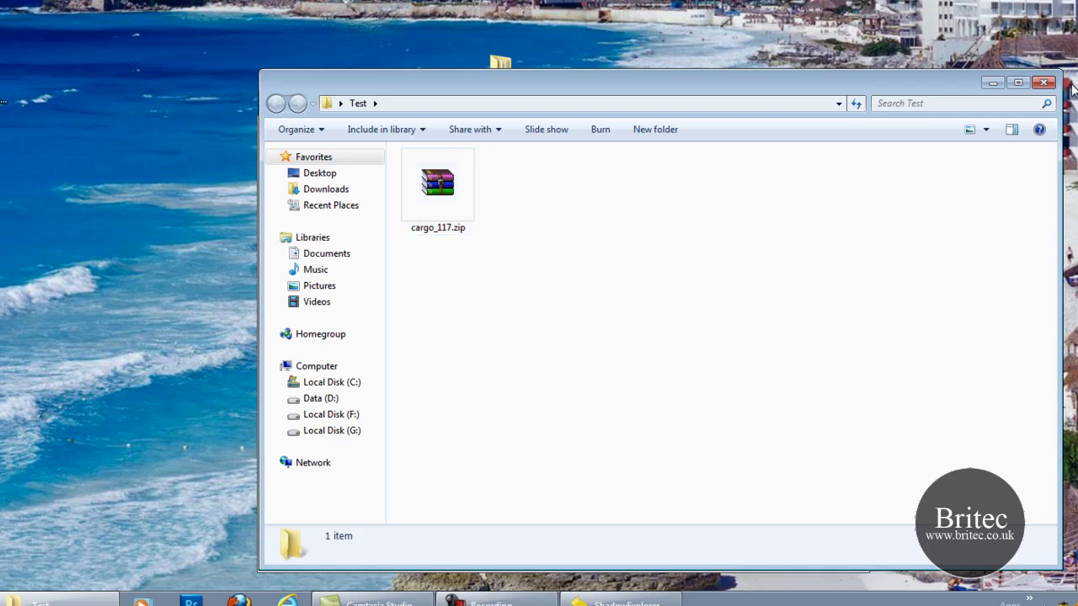
left_click(1049, 87)
left_click_drag(613, 125, 619, 25)
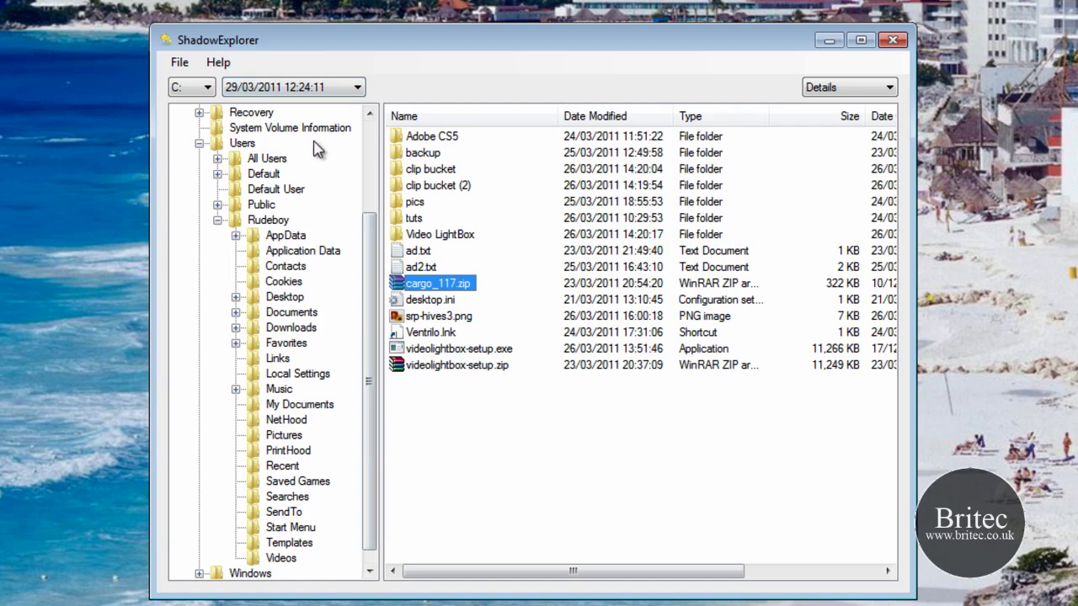
- Switch to the 03/04/2011 23:44:33 snapshot and select backup03-04-11.reg
left_click(358, 89)
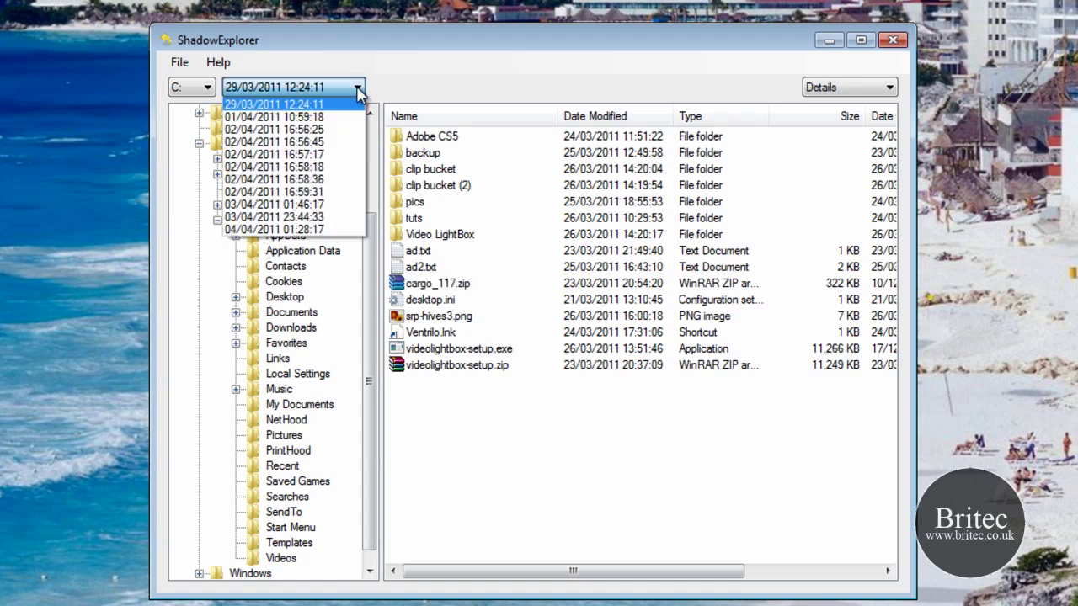
left_click(319, 221)
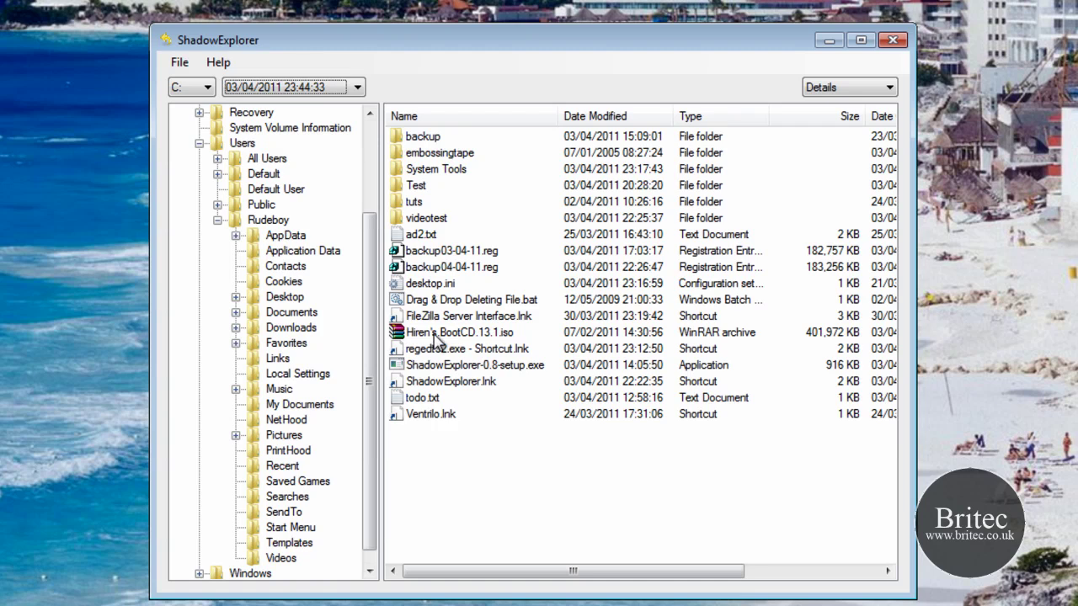
left_click(455, 251)
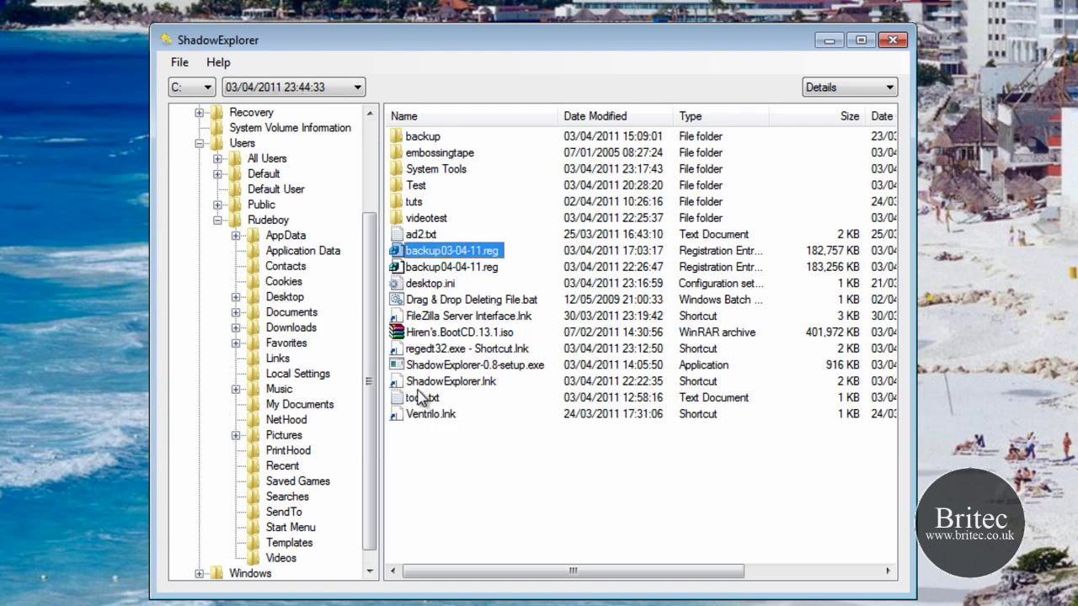
- Export backup03-04-11.reg into the desktop Test folder
right_click(454, 257)
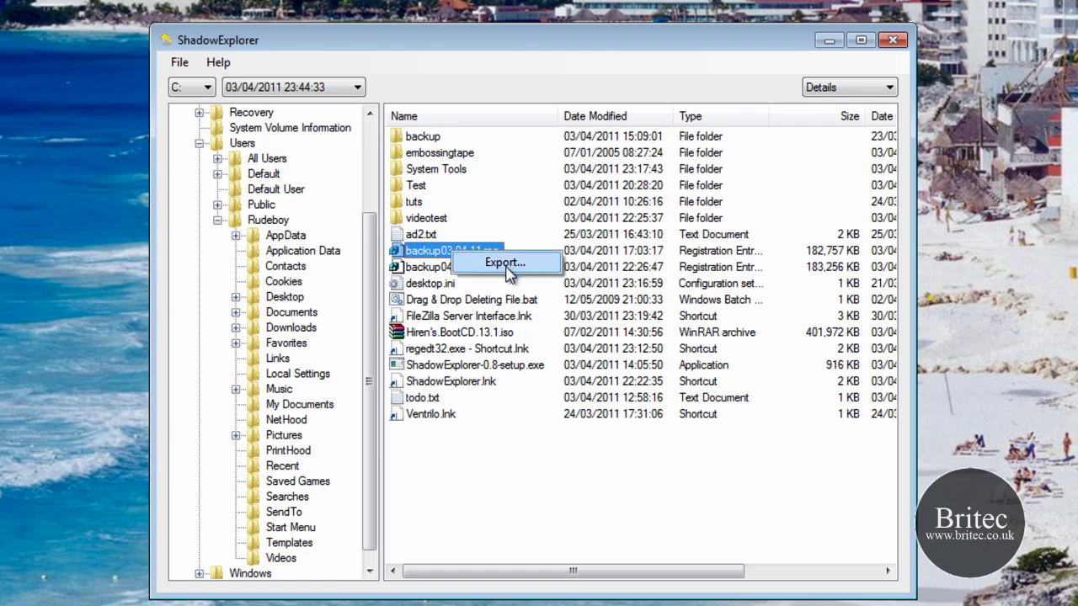
left_click(506, 268)
left_click(469, 394)
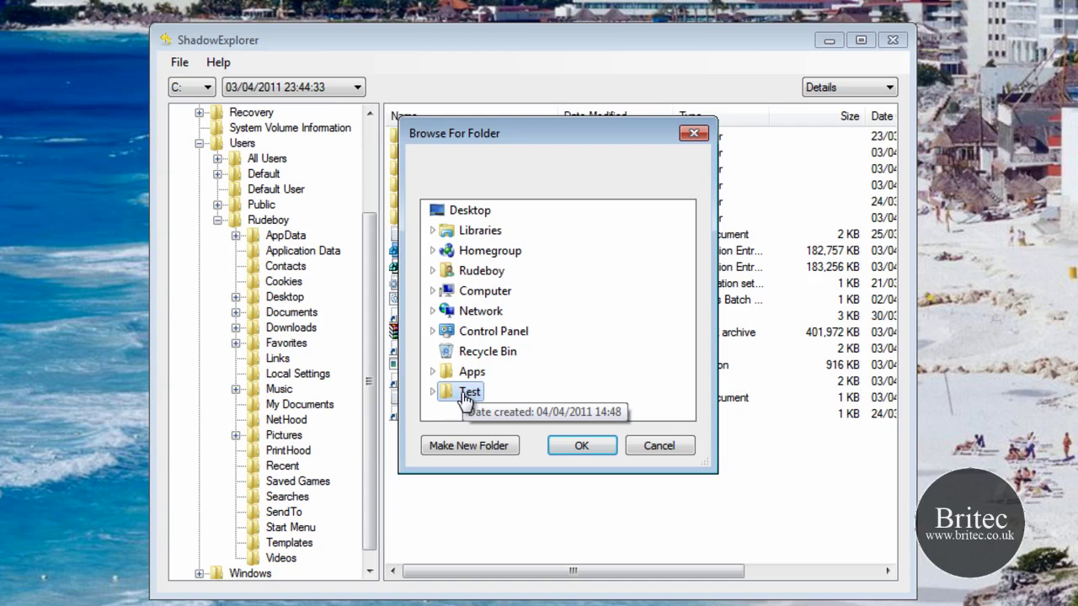
left_click(599, 450)
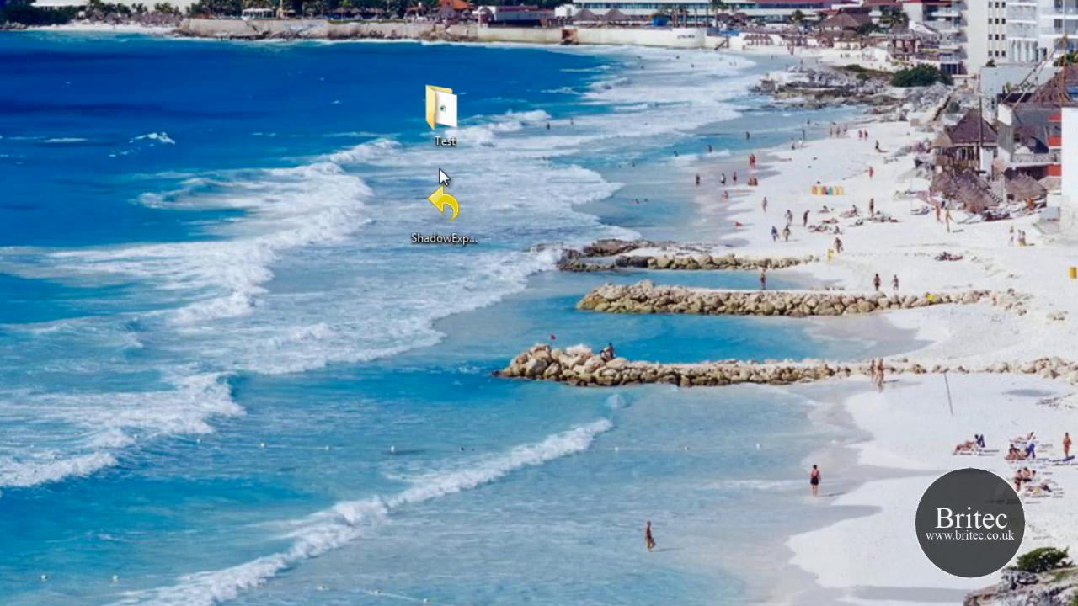
- Check backup03-04-11.reg's details in the Test folder, then close the window
double_click(443, 117)
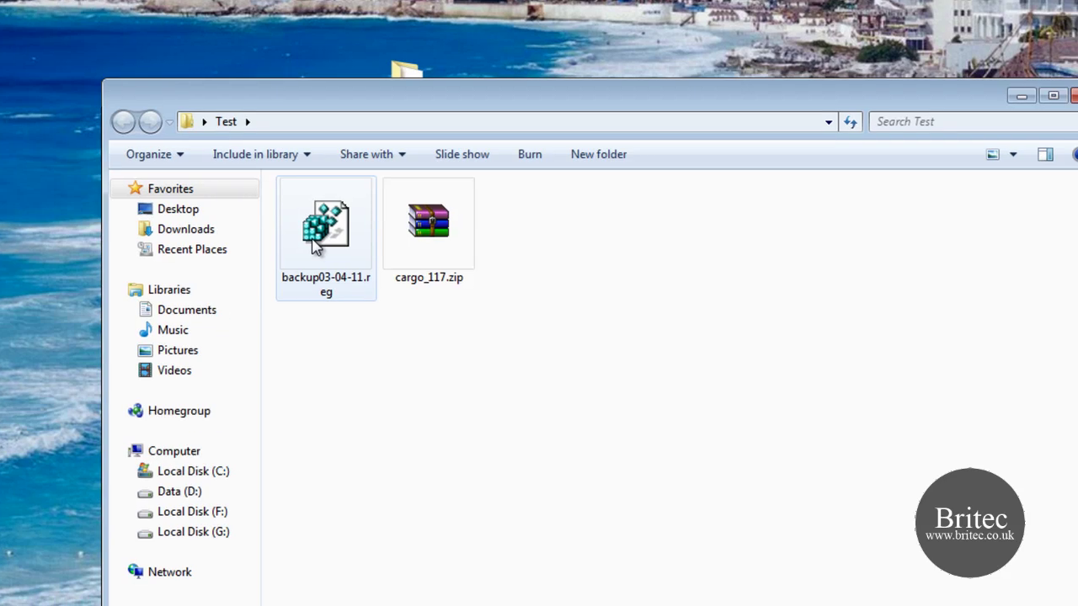
left_click(351, 268)
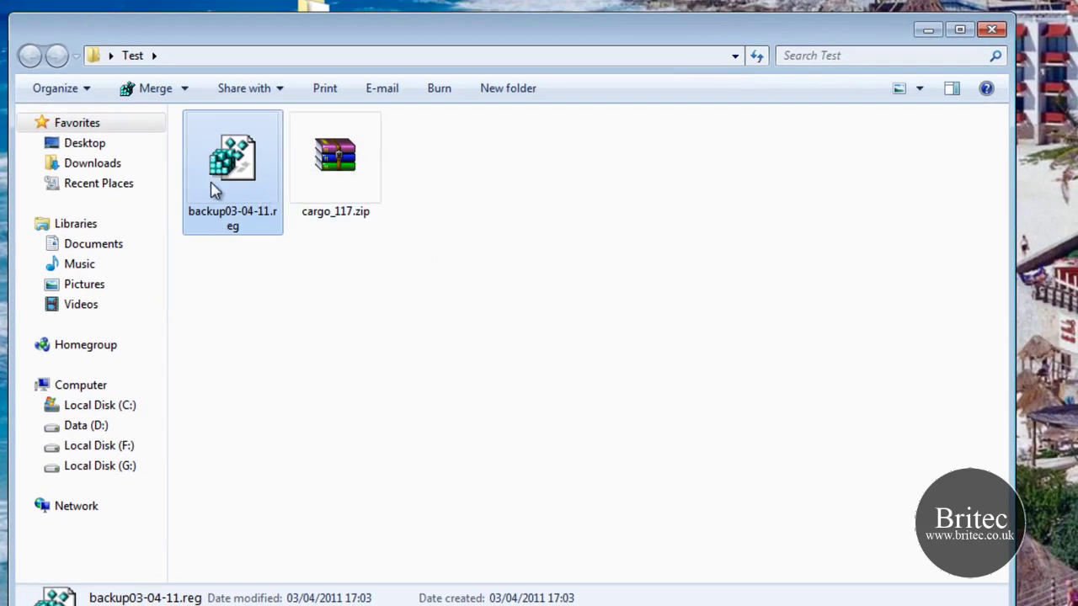
left_click(360, 275)
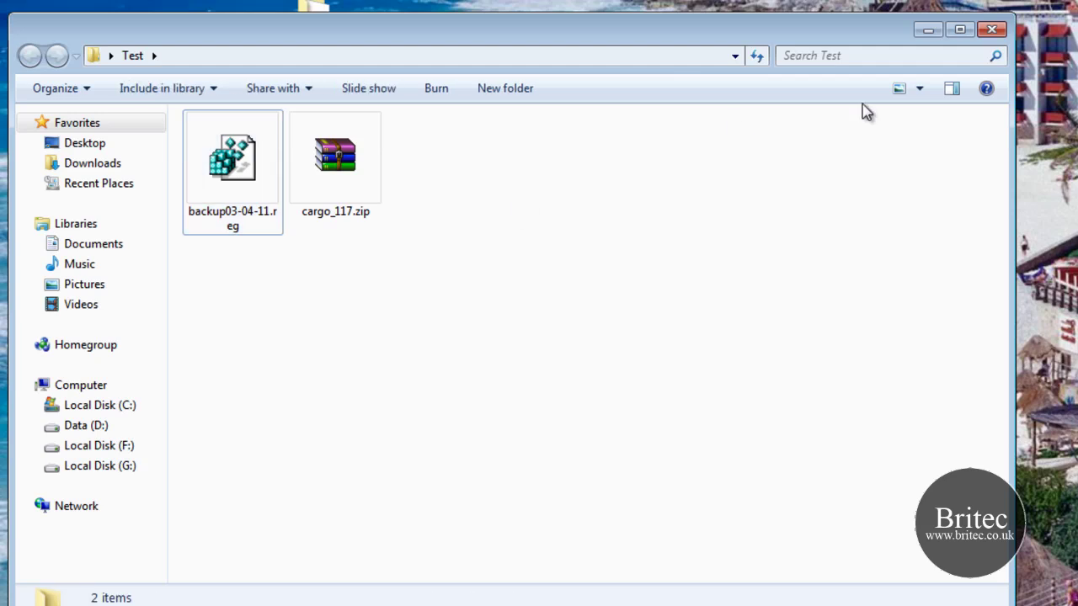
left_click(992, 31)
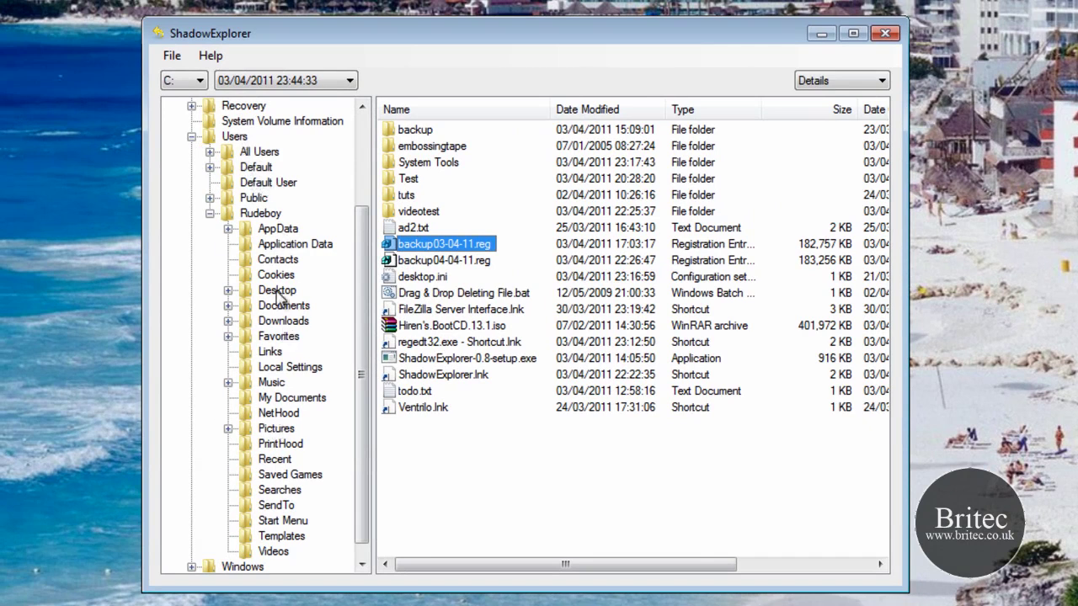
- Scroll the folder tree down and select the Windows folder
left_click_drag(360, 404, 360, 438)
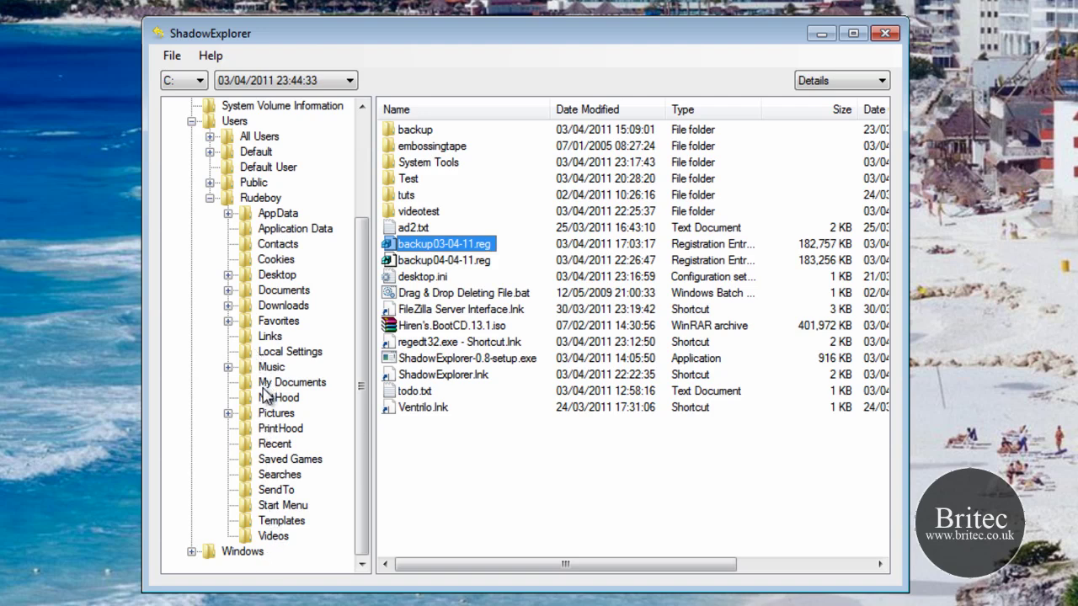
left_click(208, 553)
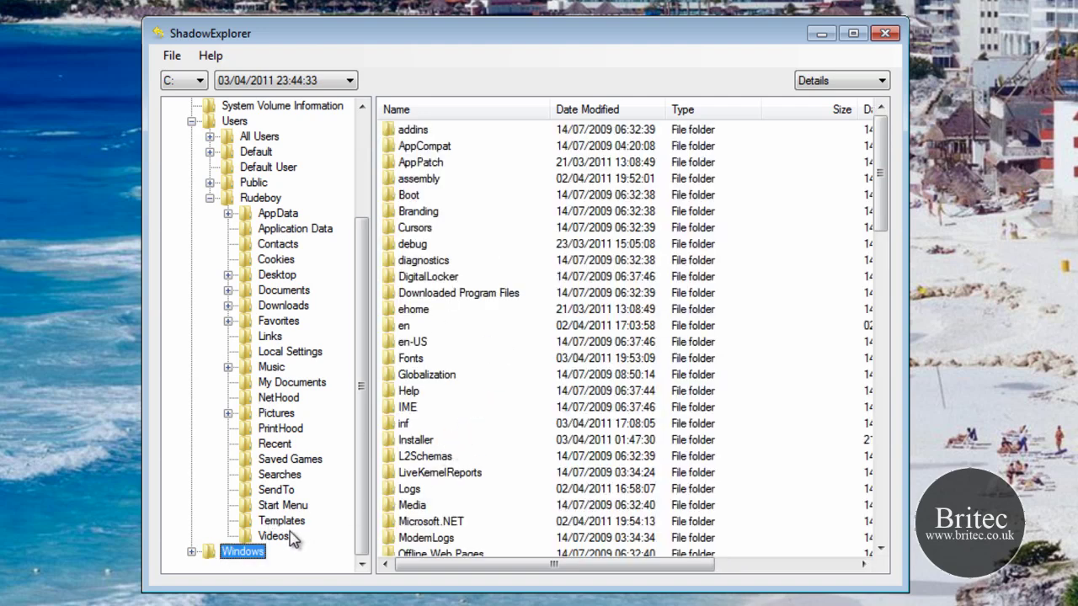
- Navigate through Windows and System32 into config\RegBack to show the backed-up registry hives
left_click(191, 551)
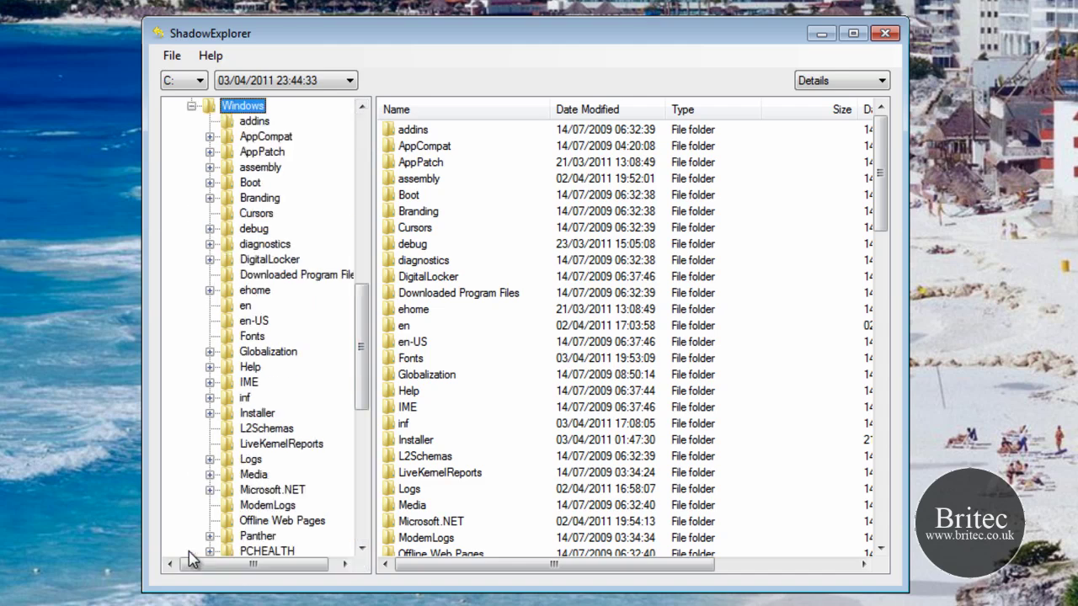
scroll(364, 363, "down", 7)
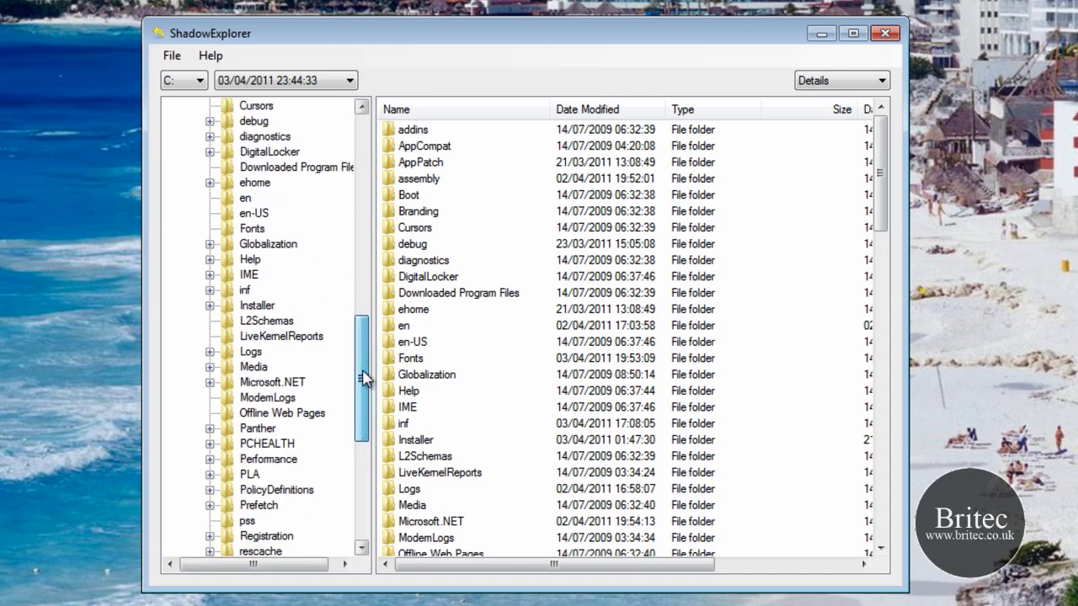
scroll(362, 433, "down", 2)
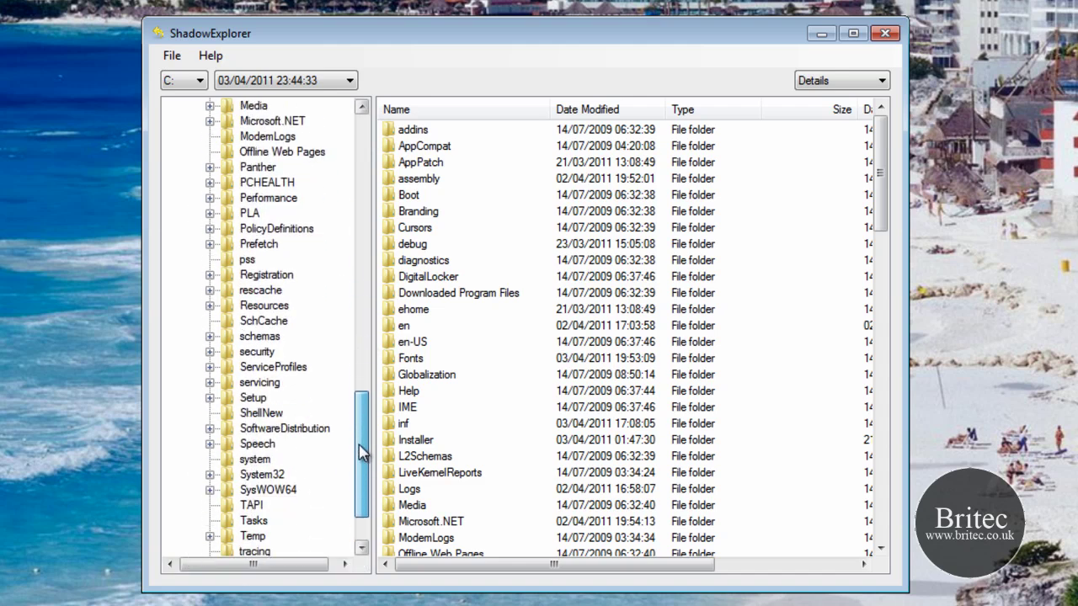
left_click(257, 475)
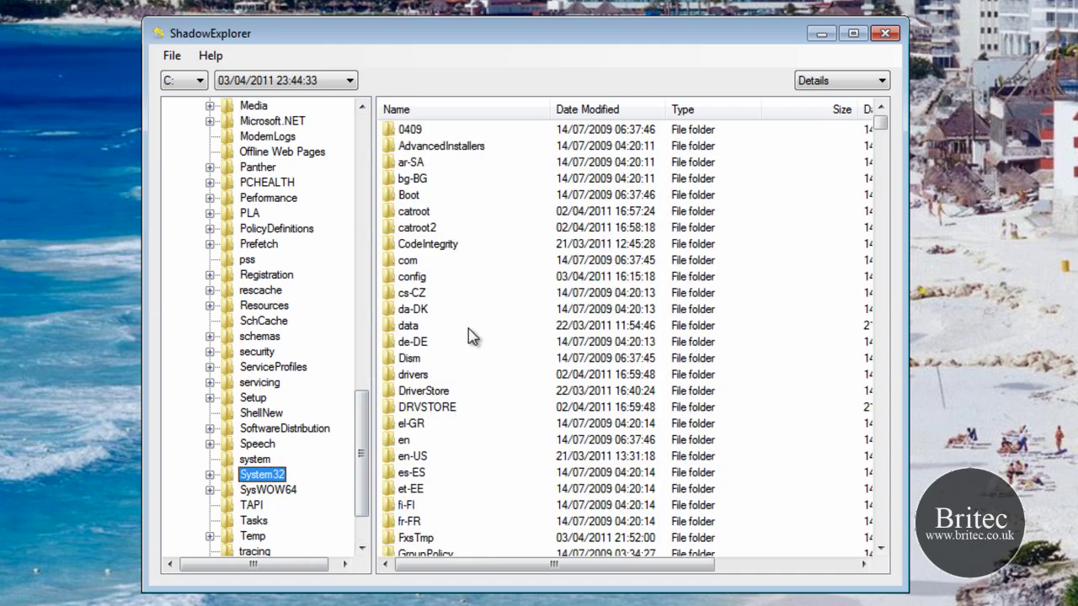
double_click(421, 278)
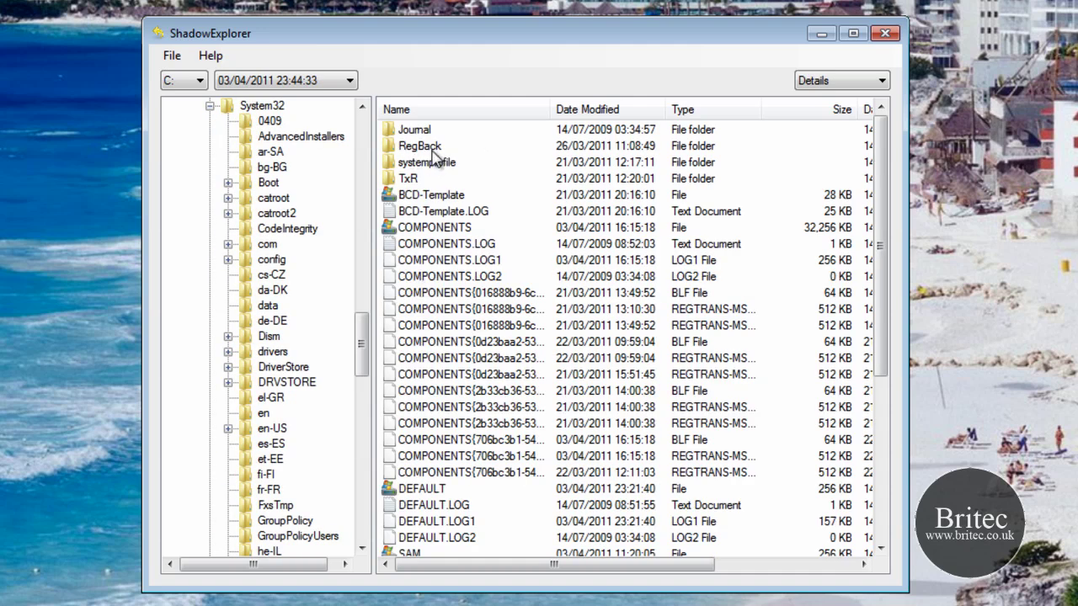
double_click(428, 148)
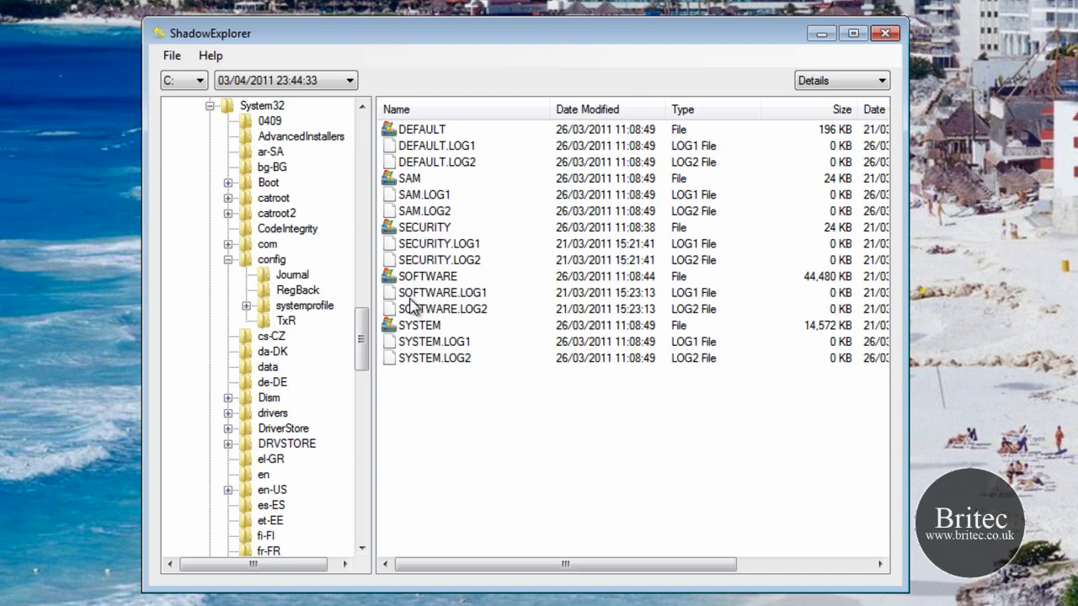
- Collapse the user profile and Users branches in the folder tree
left_click_drag(363, 339, 362, 148)
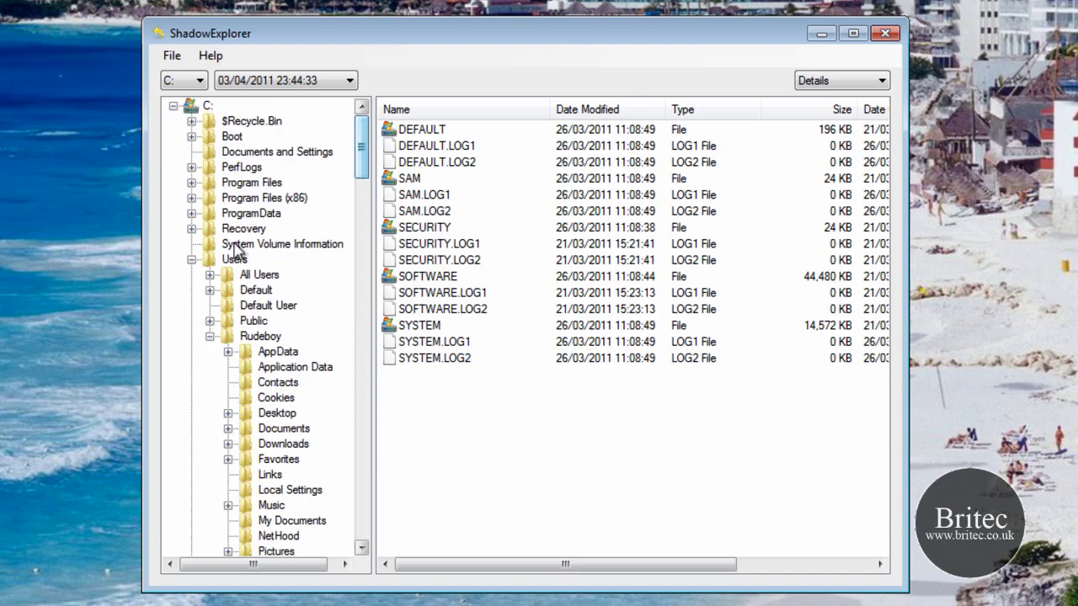
left_click(209, 336)
left_click(191, 260)
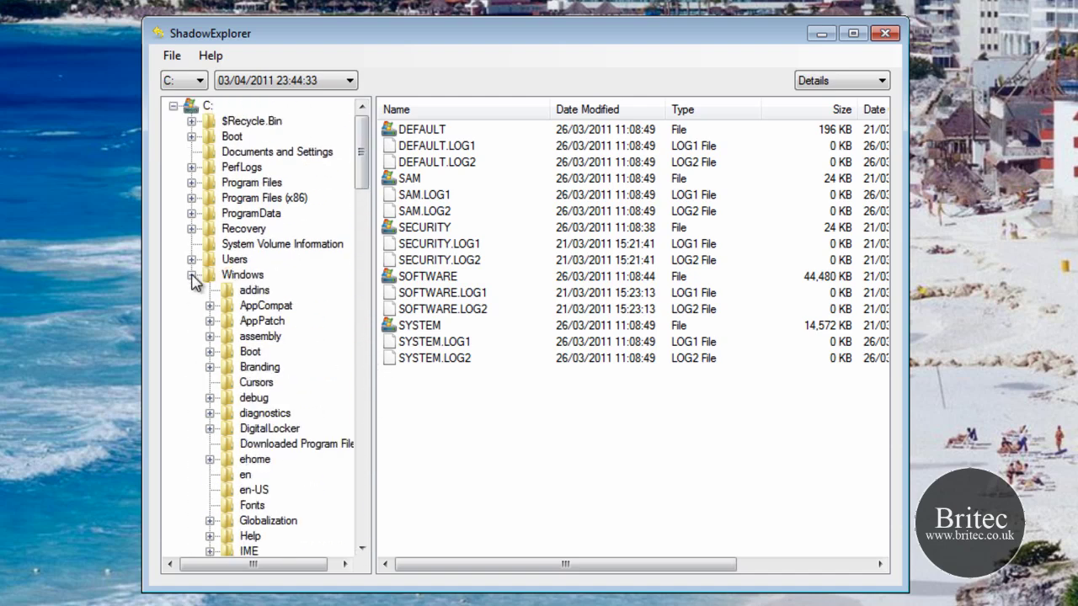